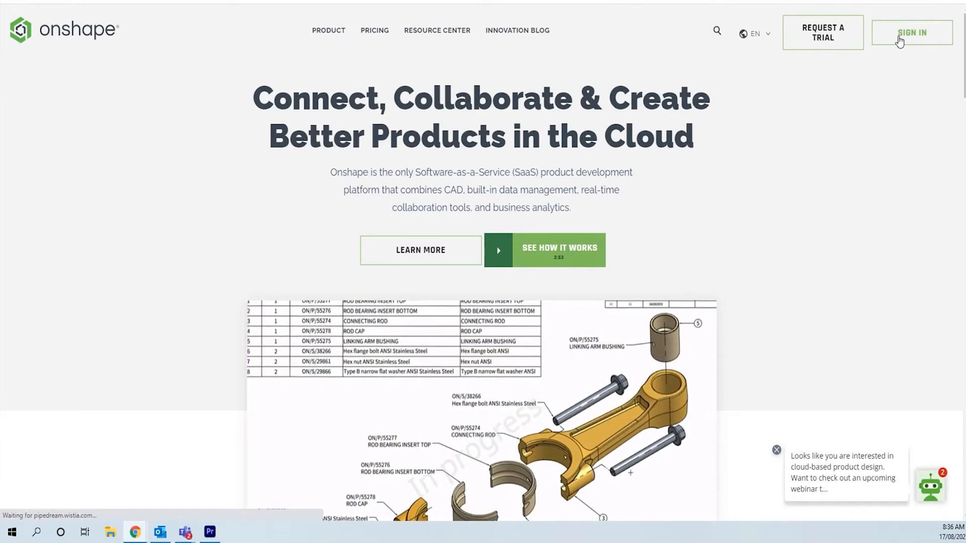
Step: Sign in to Onshape with the already filled-in account credentials
click(899, 40)
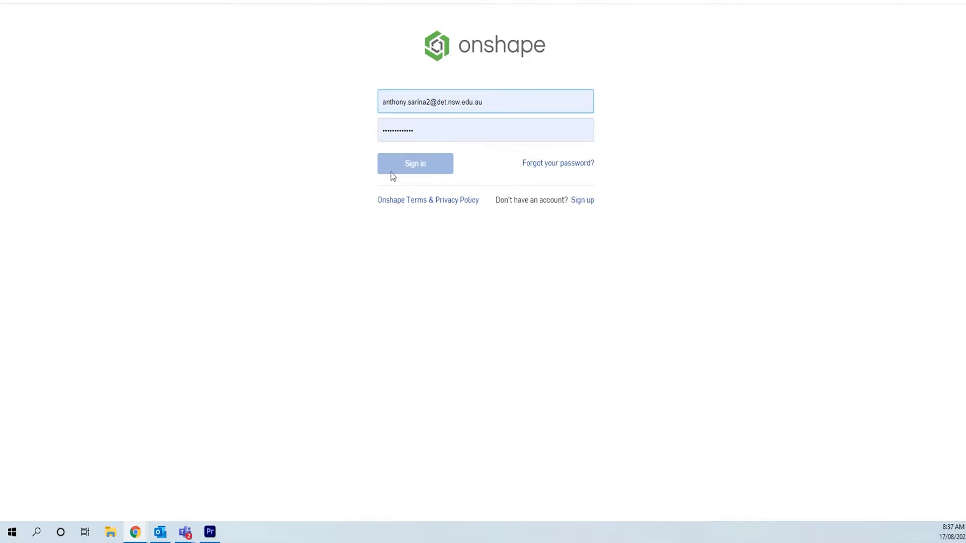
click(416, 166)
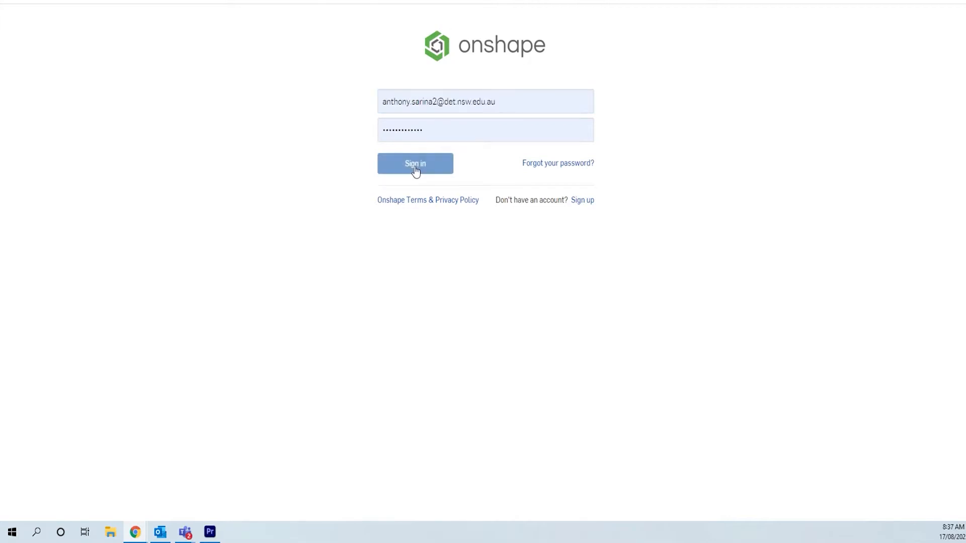
click(416, 169)
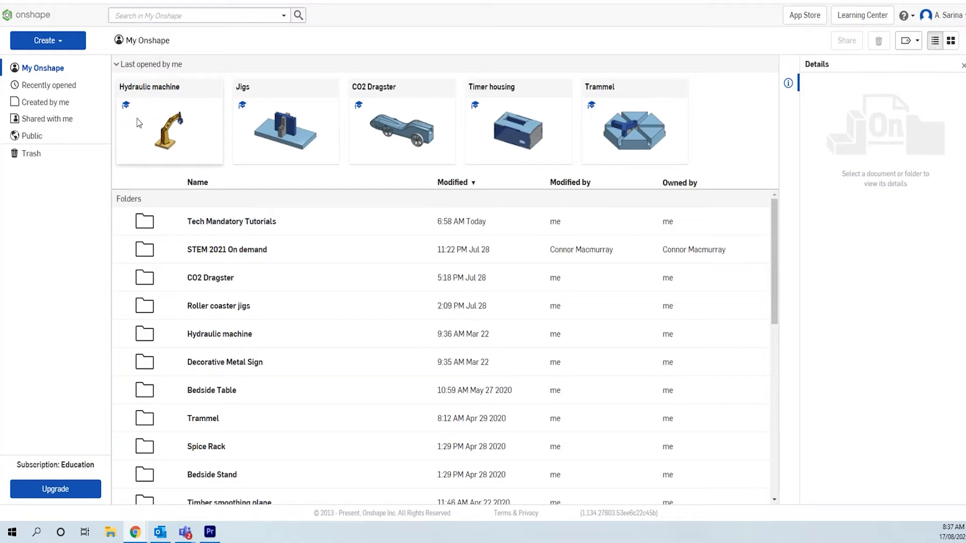
Step: Create a new document named "House brick"
click(71, 50)
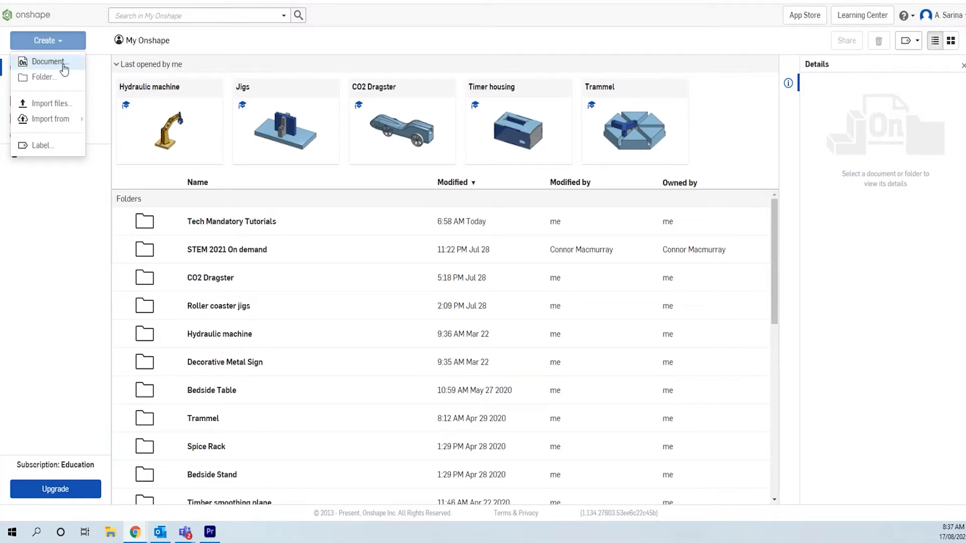
click(49, 62)
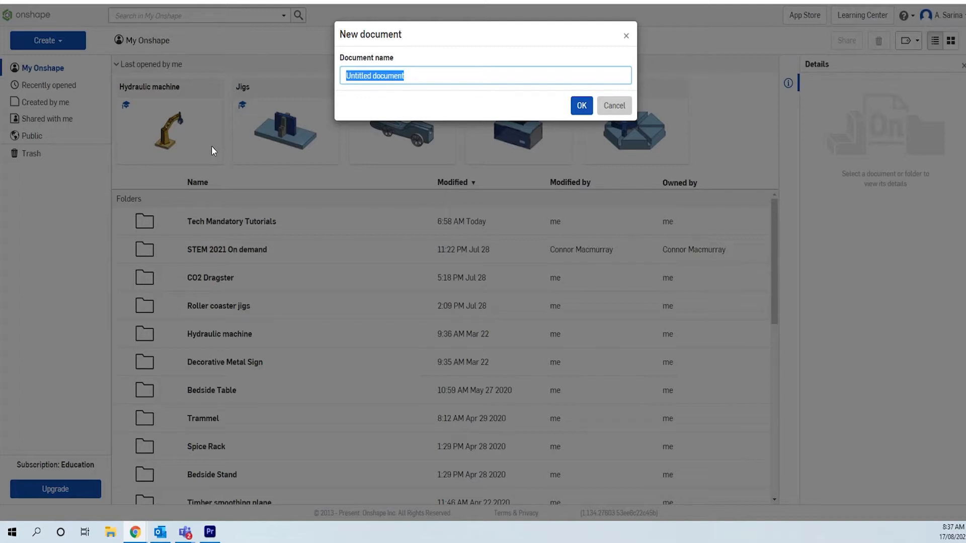
text(house brick)
key(ctrl+a)
text(House brick)
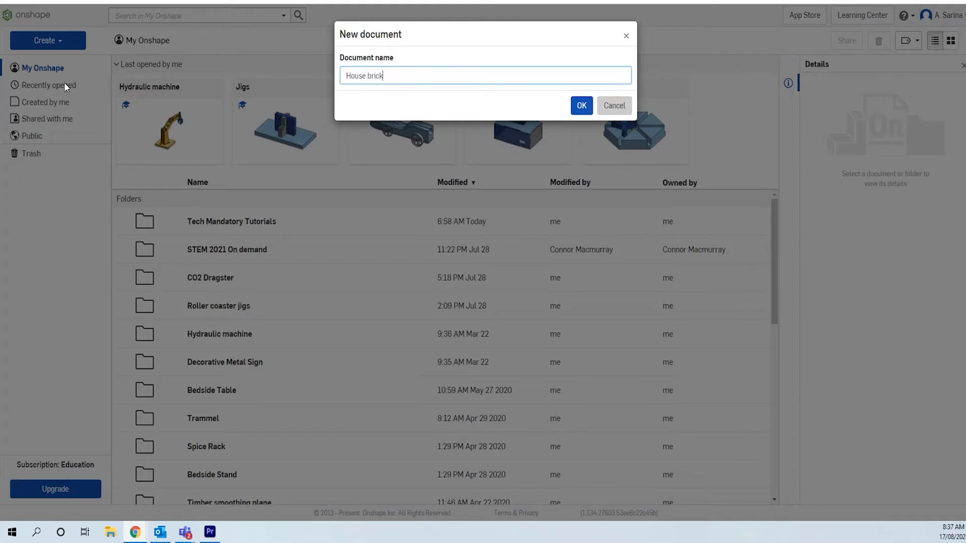
click(581, 105)
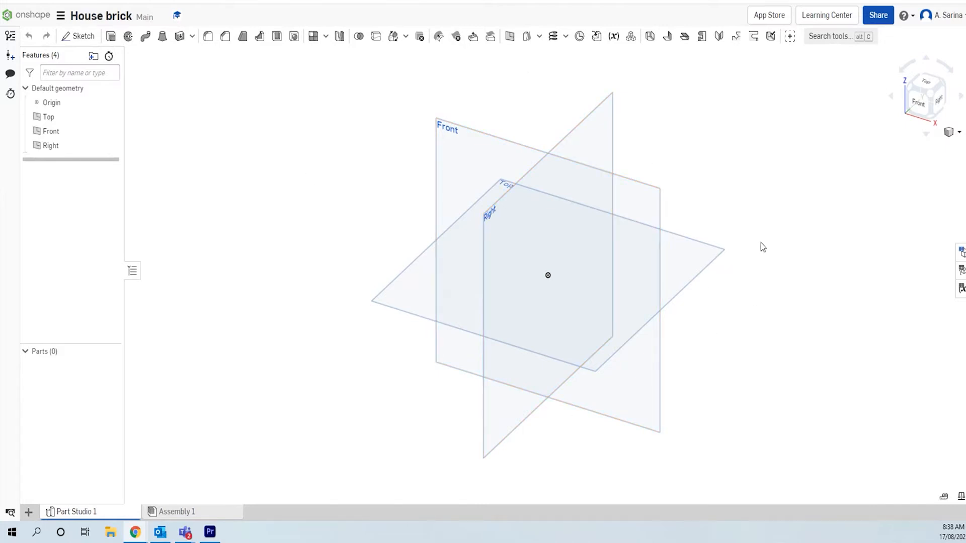
Step: Open the account preferences and choose 0.12 for both the length and the angle decimal places
click(960, 16)
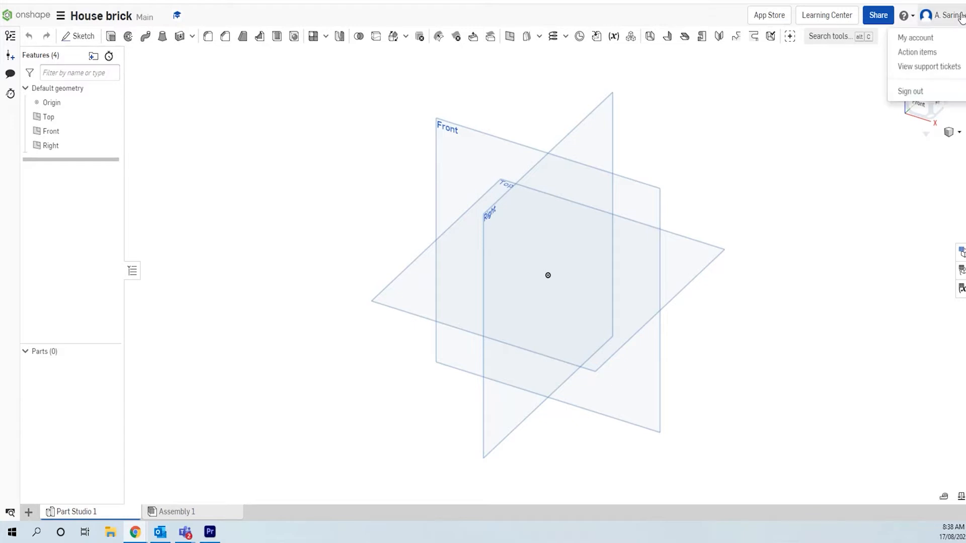
click(934, 37)
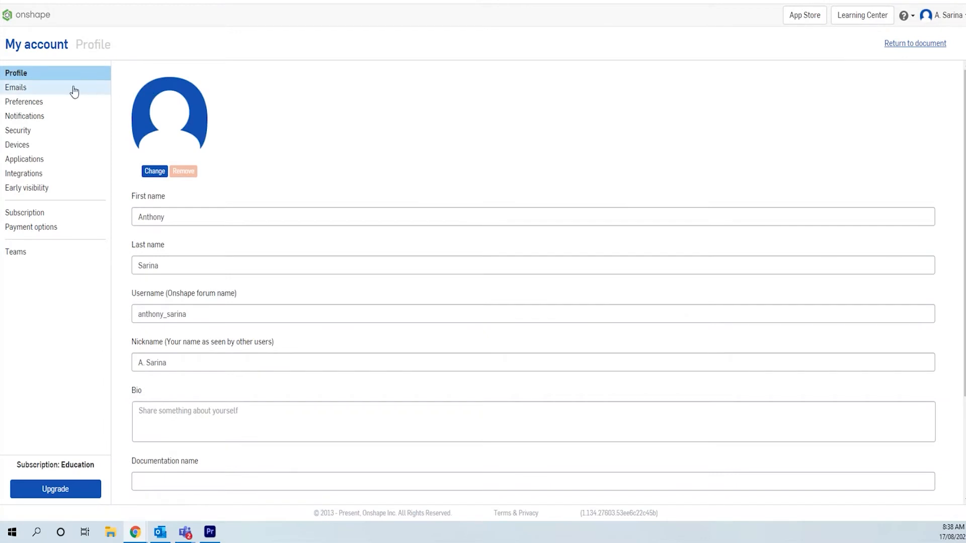
click(39, 103)
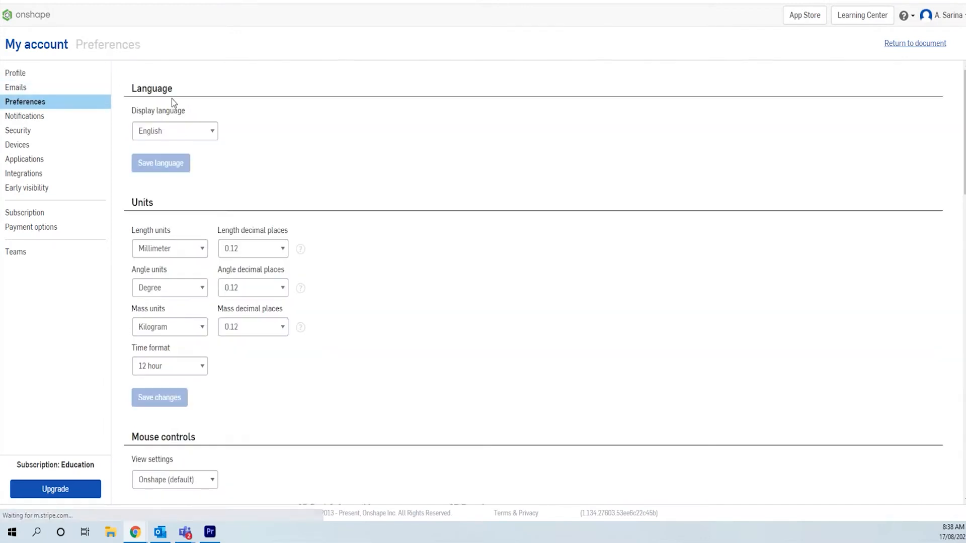
scroll(244, 108, down, 1)
scroll(267, 136, up, 1)
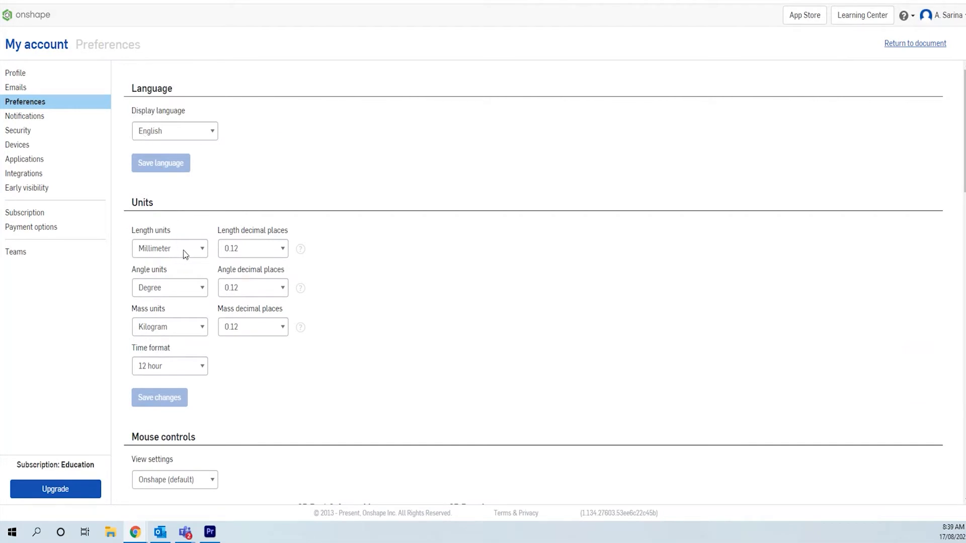
click(281, 249)
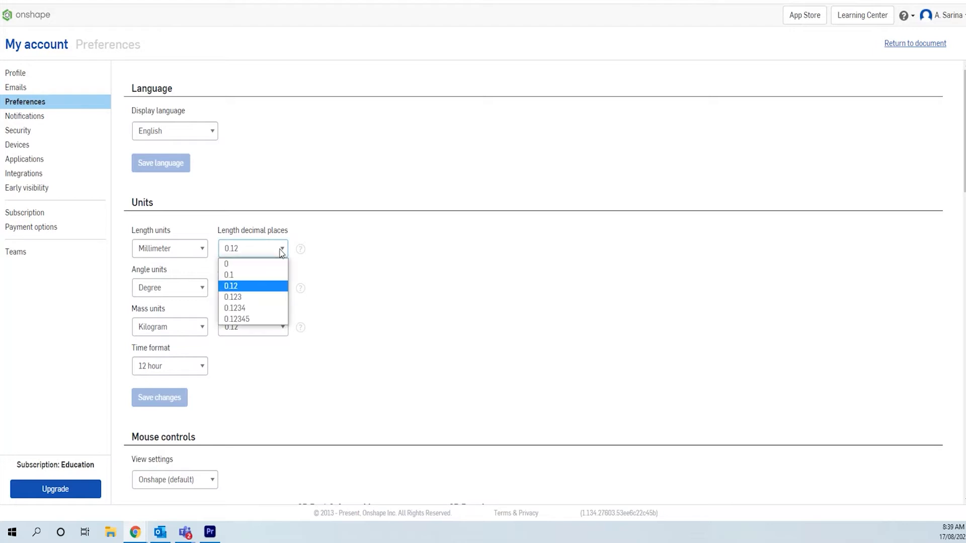
click(260, 287)
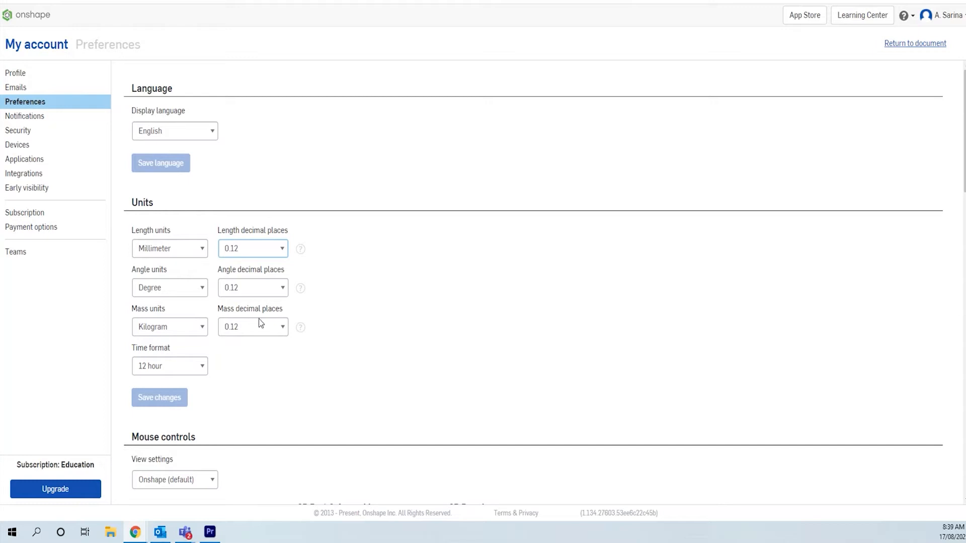
click(250, 290)
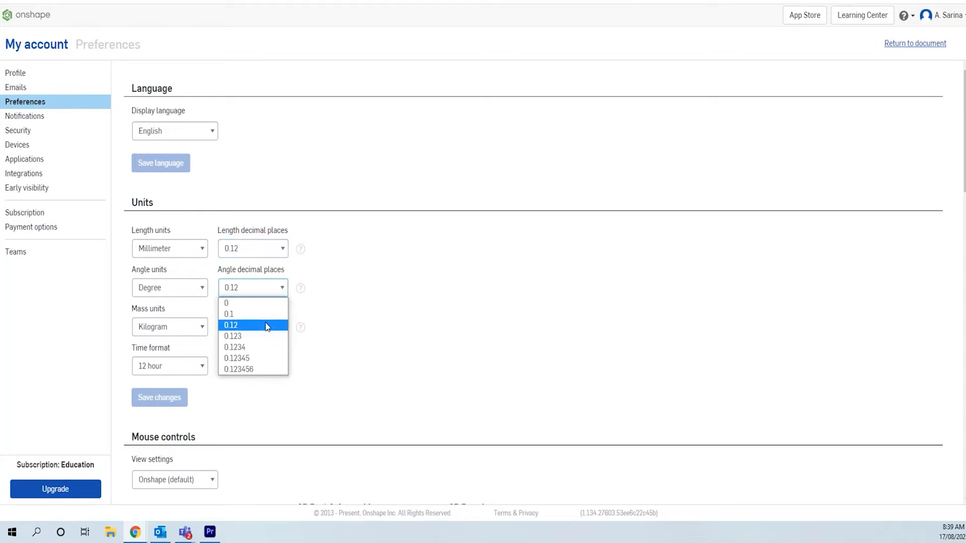
click(267, 326)
Step: Review the mouse controls and the remaining account preferences, and return to the House brick document
scroll(325, 327, down, 2)
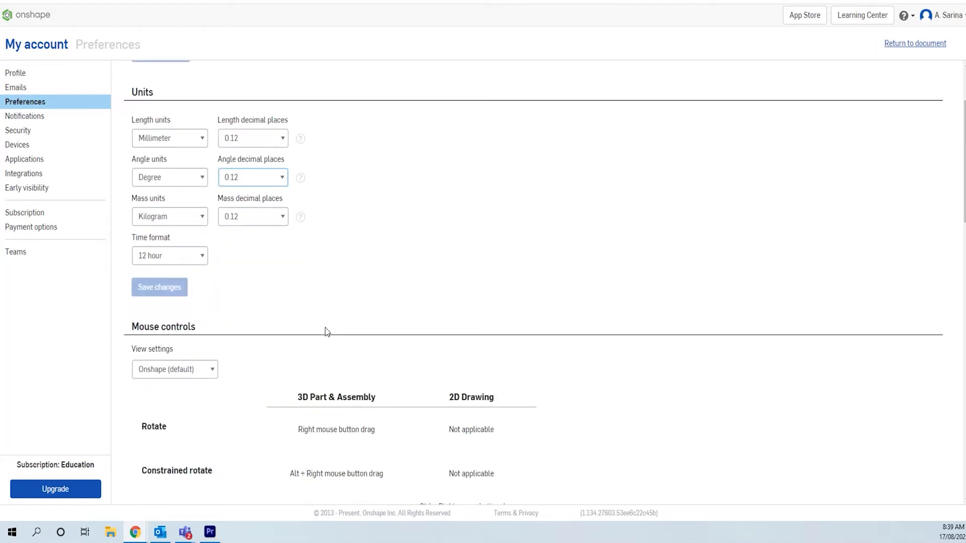
scroll(325, 331, down, 3)
scroll(319, 331, down, 2)
scroll(263, 223, up, 1)
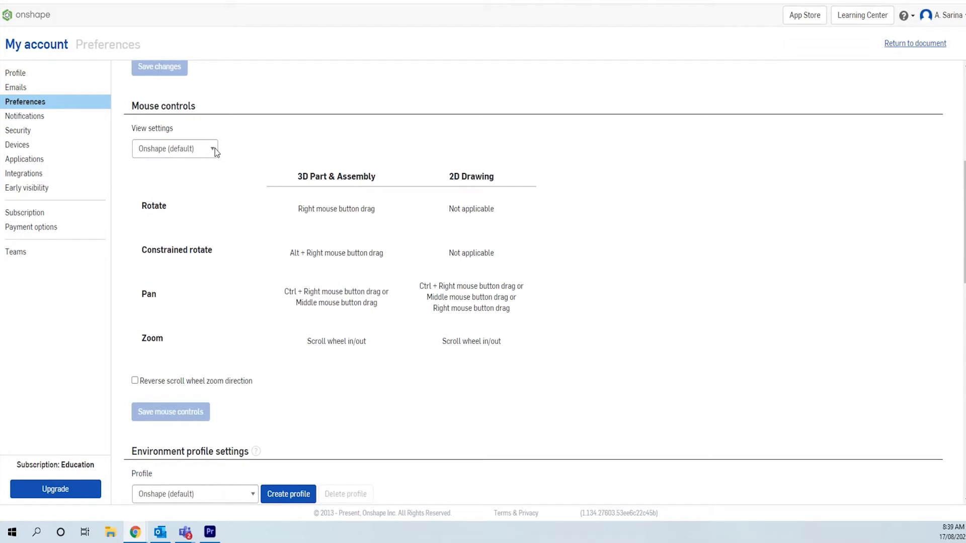
scroll(216, 171, down, 3)
scroll(223, 189, down, 9)
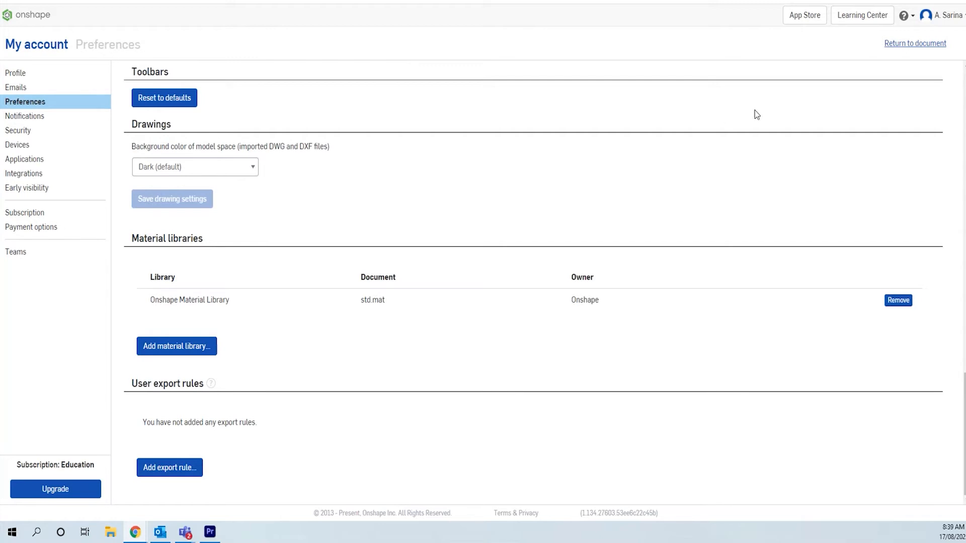
click(914, 45)
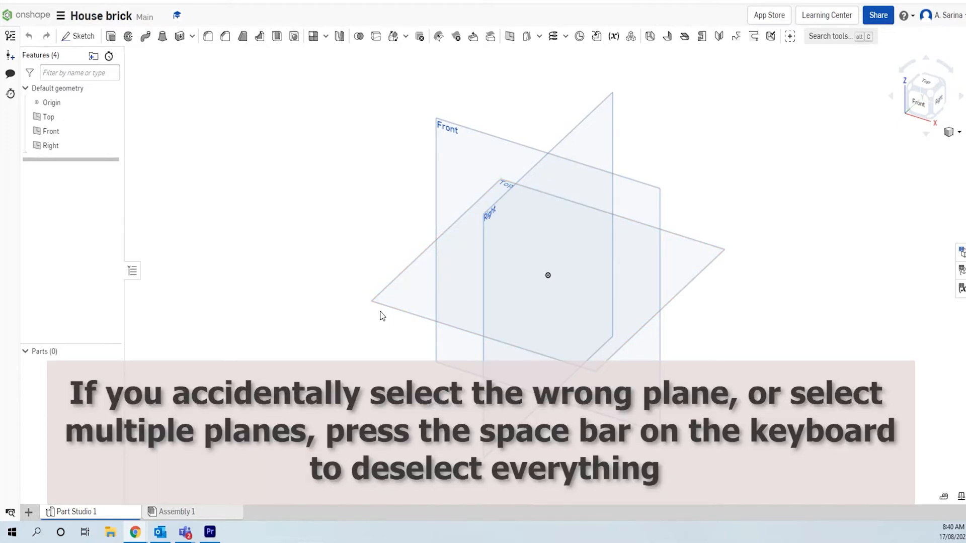
Step: Start a sketch on the Top plane and, viewing it face-on, draw a corner rectangle about 154 × 100 mm from the origin
click(391, 303)
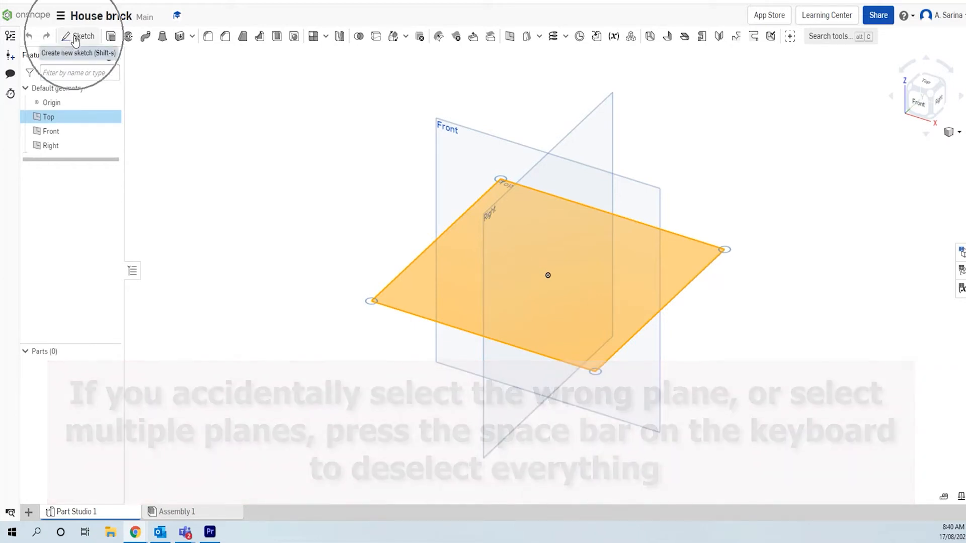
click(77, 37)
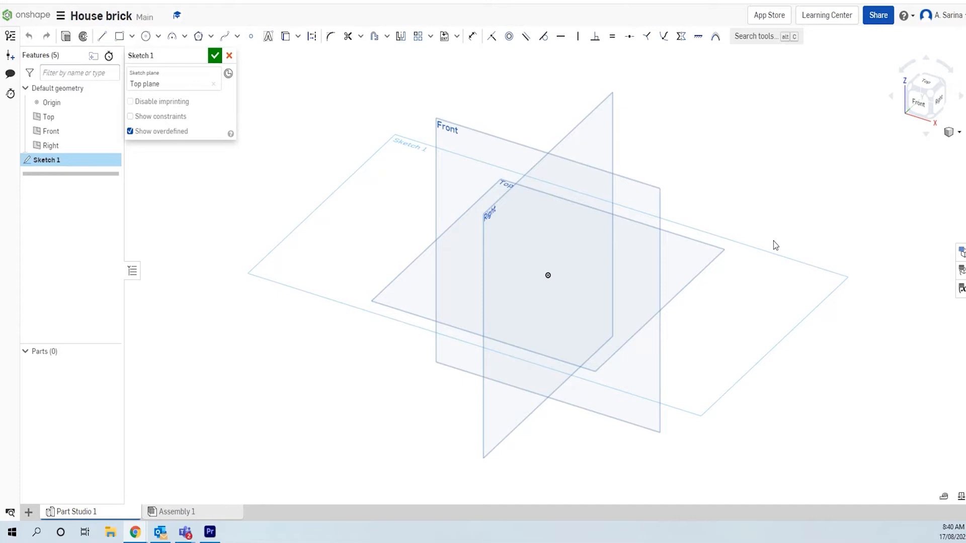
key(n)
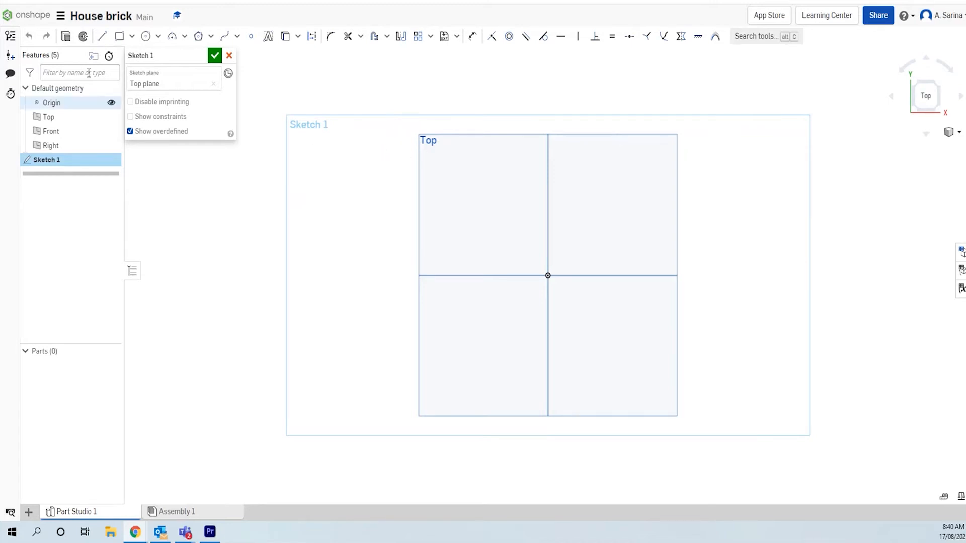
click(120, 39)
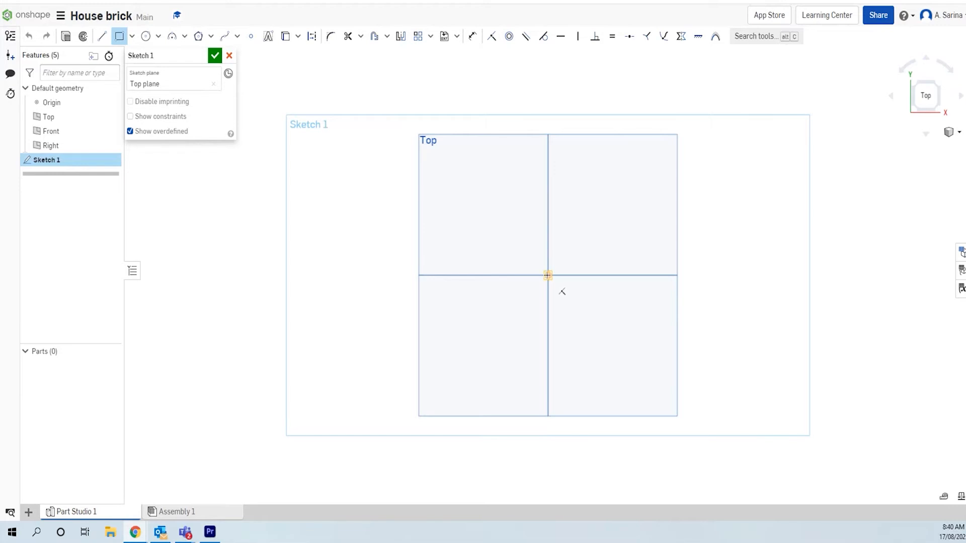
click(547, 276)
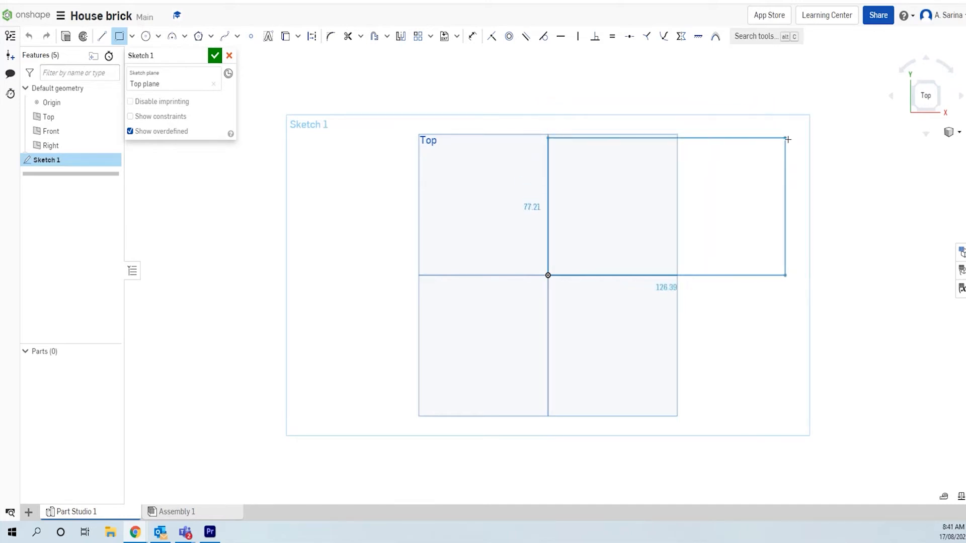
click(813, 87)
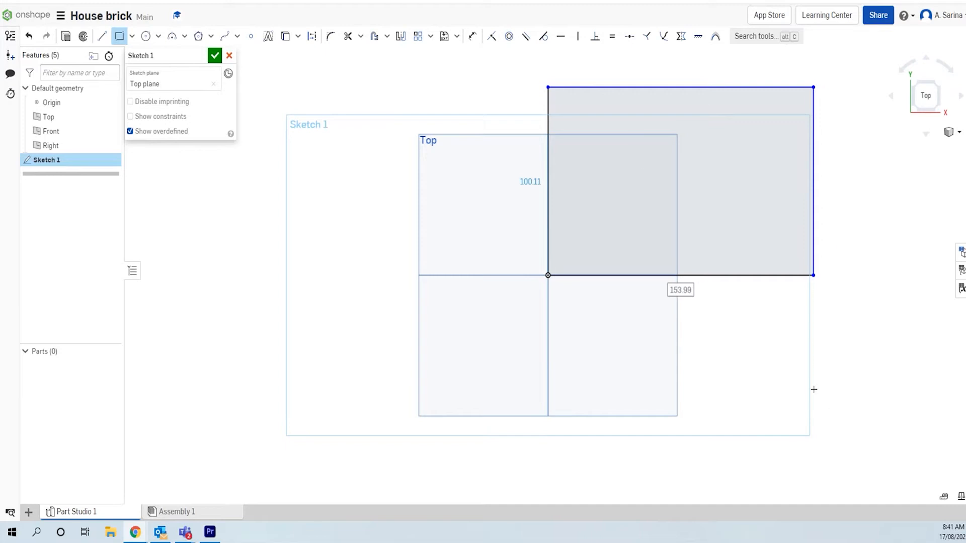
Step: Set the rectangle's horizontal dimension to 230 mm and its vertical dimension to 110 mm
text(230)
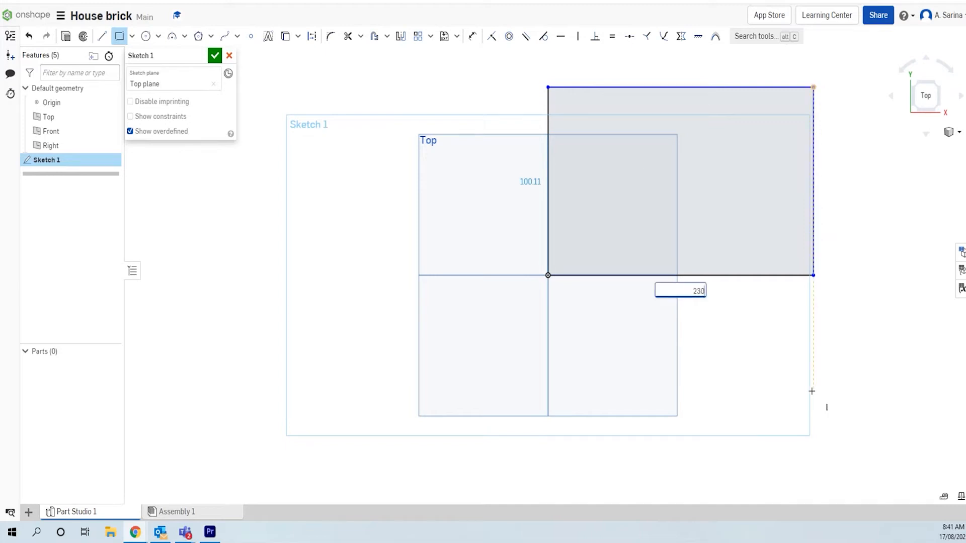
key(Return)
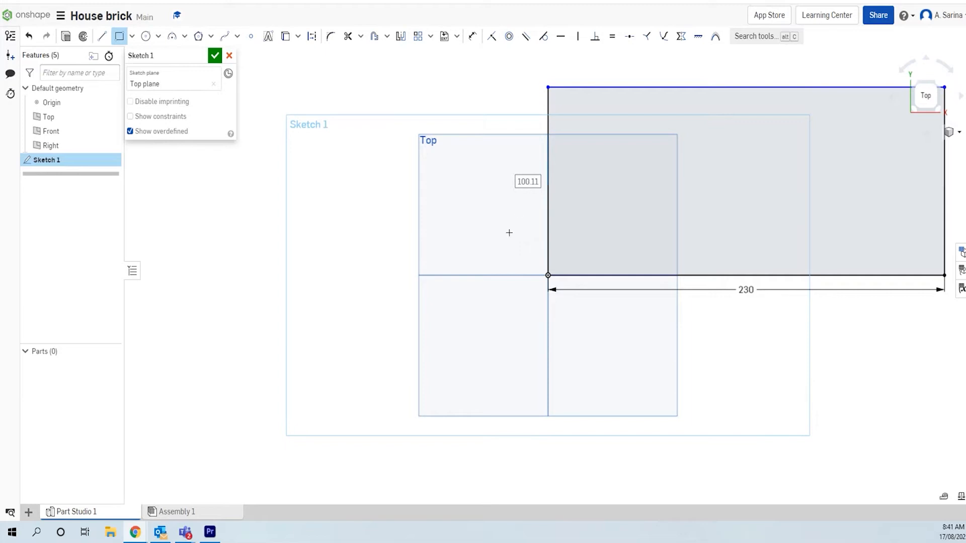
click(509, 233)
text(11)
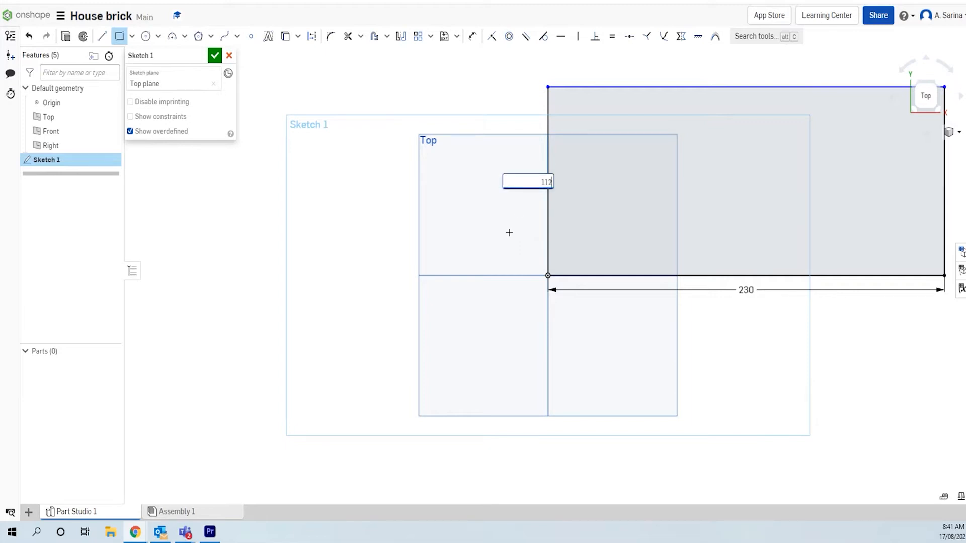
text(0)
key(Return)
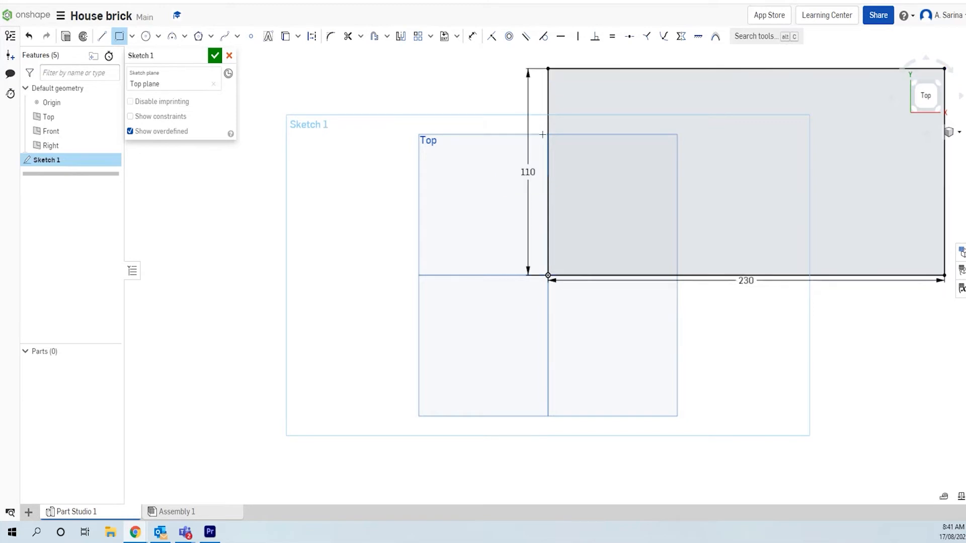
scroll(757, 127, down, 5)
scroll(811, 116, up, 3)
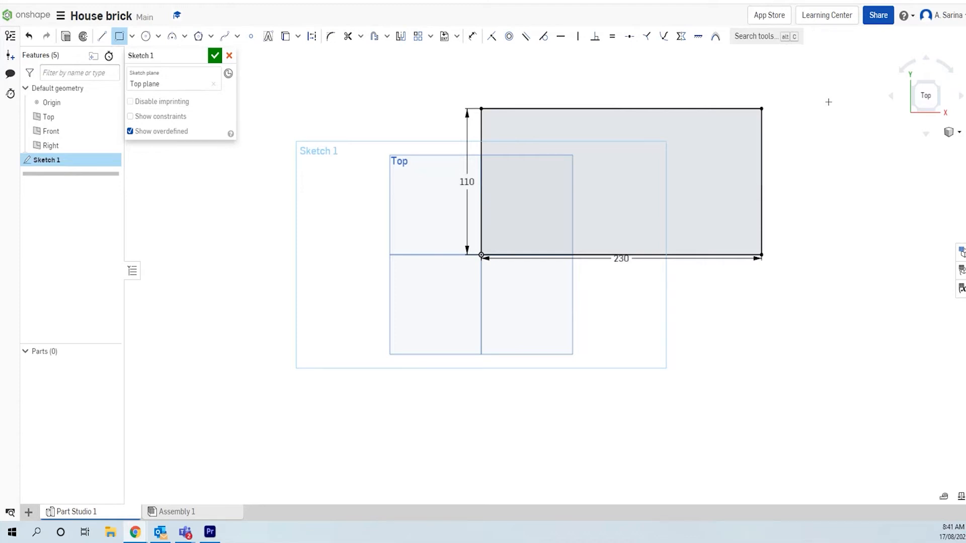
scroll(830, 116, down, 4)
scroll(825, 113, up, 3)
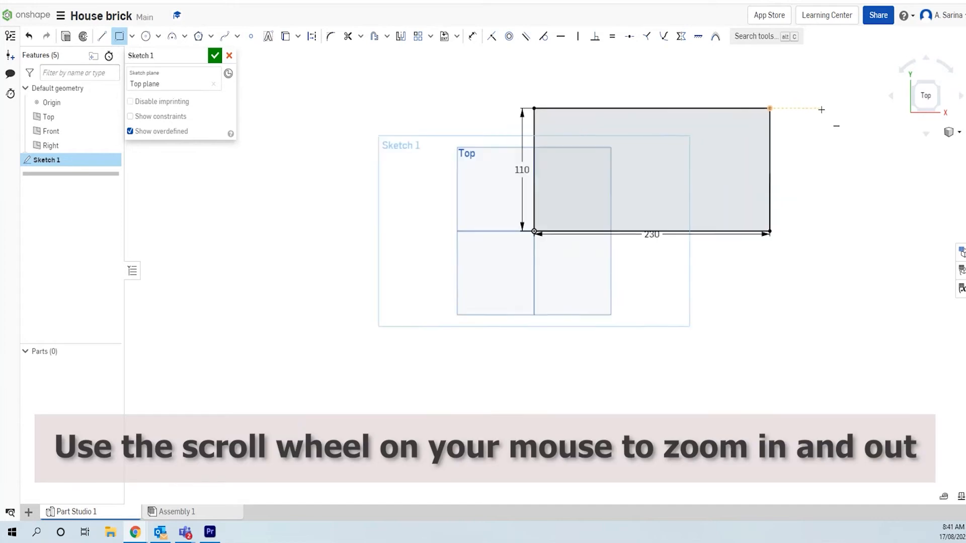
scroll(822, 110, up, 2)
scroll(821, 110, down, 3)
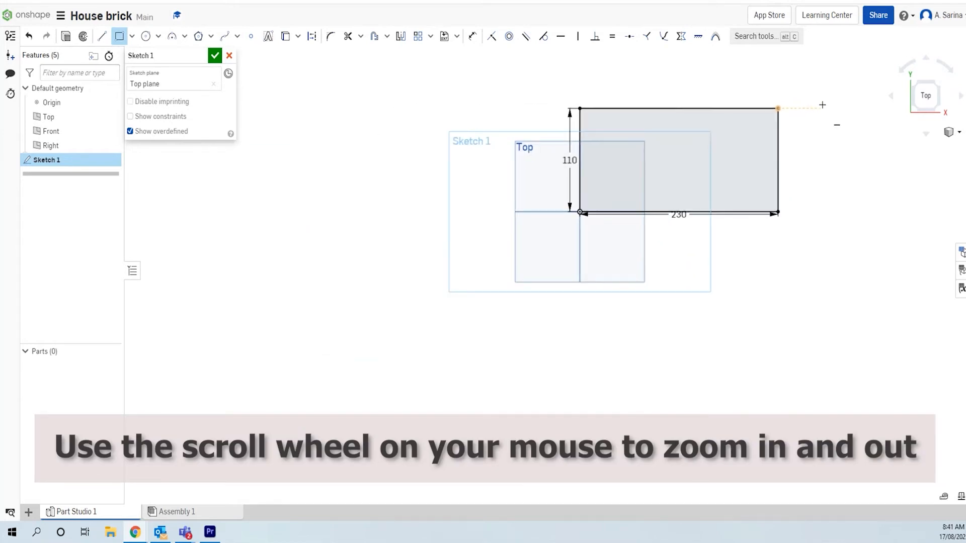
scroll(820, 105, up, 5)
scroll(822, 105, down, 2)
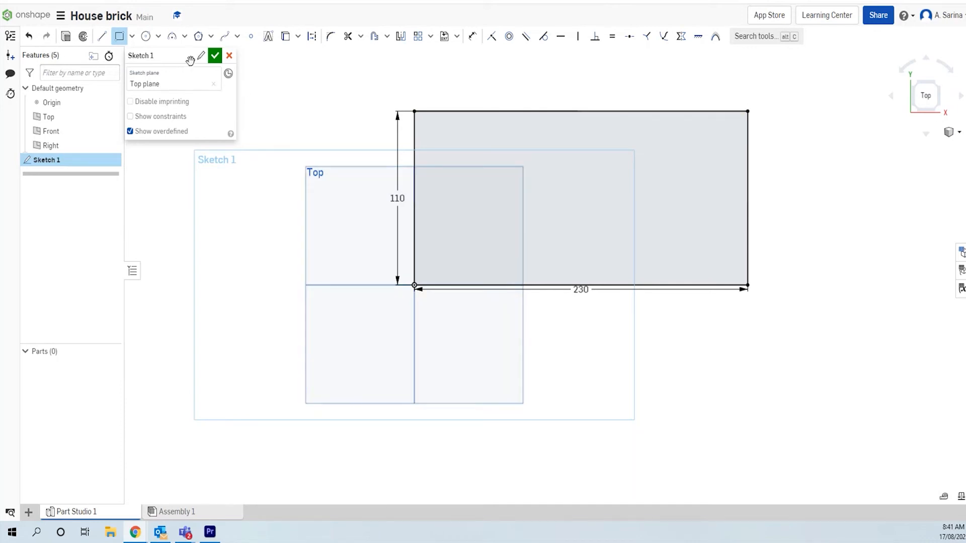
Step: Rename the rectangle's sketch to "House brick" and accept the sketch
click(199, 58)
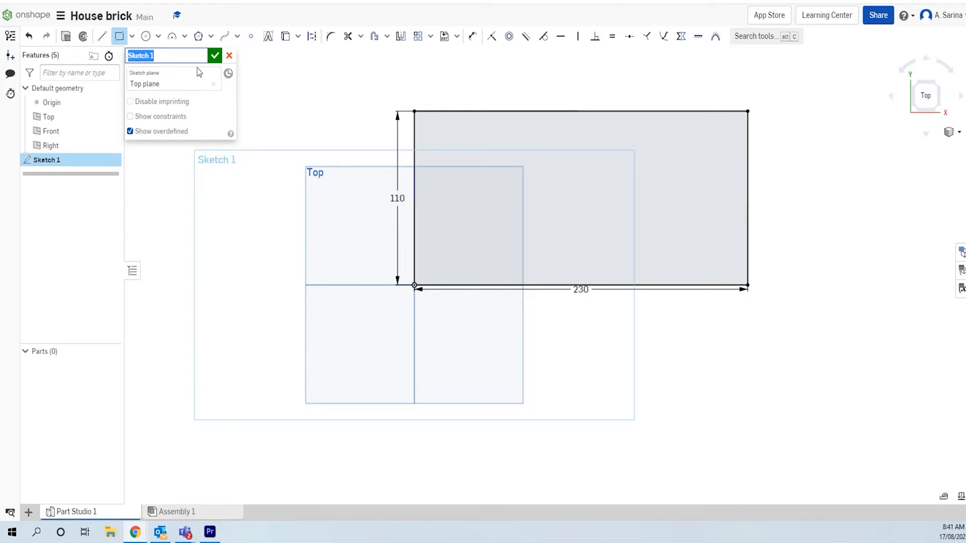
text(House)
key(BackSpace)
key(BackSpace)
key(BackSpace)
key(BackSpace)
text(us)
key(BackSpace)
key(BackSpace)
text(o)
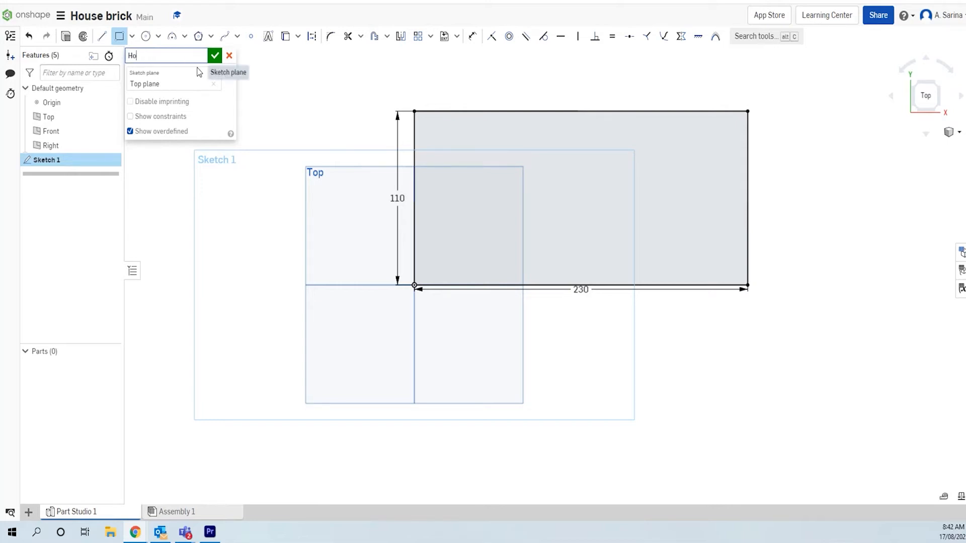
text(use brick)
click(215, 56)
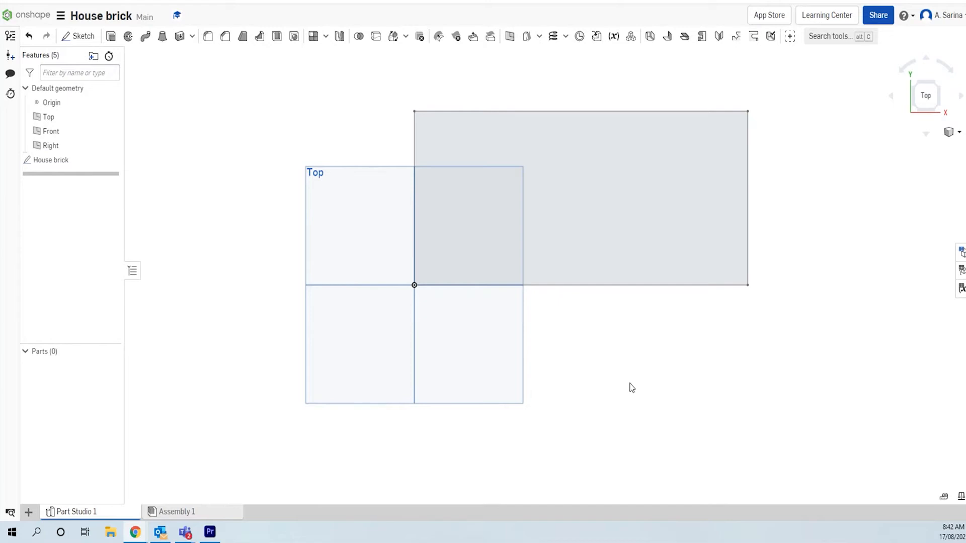
Step: Extrude the 230 × 110 mm rectangle upward as a new solid with a depth of 50 mm
mouse_move(632, 388)
right_down()
mouse_move(623, 306)
mouse_move(563, 271)
mouse_move(545, 273)
mouse_move(572, 270)
mouse_move(616, 318)
mouse_move(640, 390)
mouse_move(624, 313)
mouse_move(603, 286)
mouse_move(627, 276)
mouse_move(654, 319)
mouse_move(677, 334)
mouse_move(627, 352)
mouse_move(655, 328)
mouse_move(631, 293)
mouse_move(614, 292)
mouse_move(573, 330)
mouse_move(580, 356)
mouse_move(593, 328)
mouse_move(619, 373)
right_up()
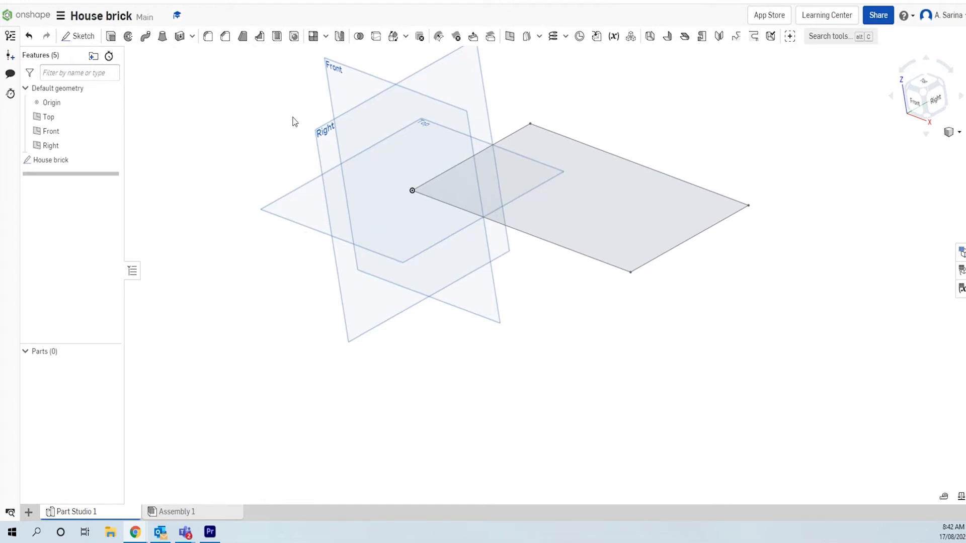
key(ctrl)
click(110, 37)
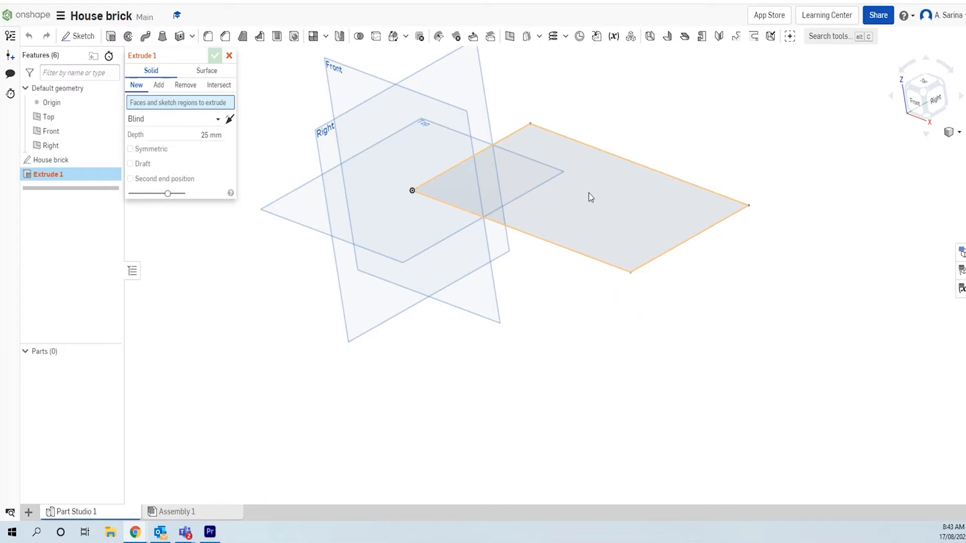
click(621, 200)
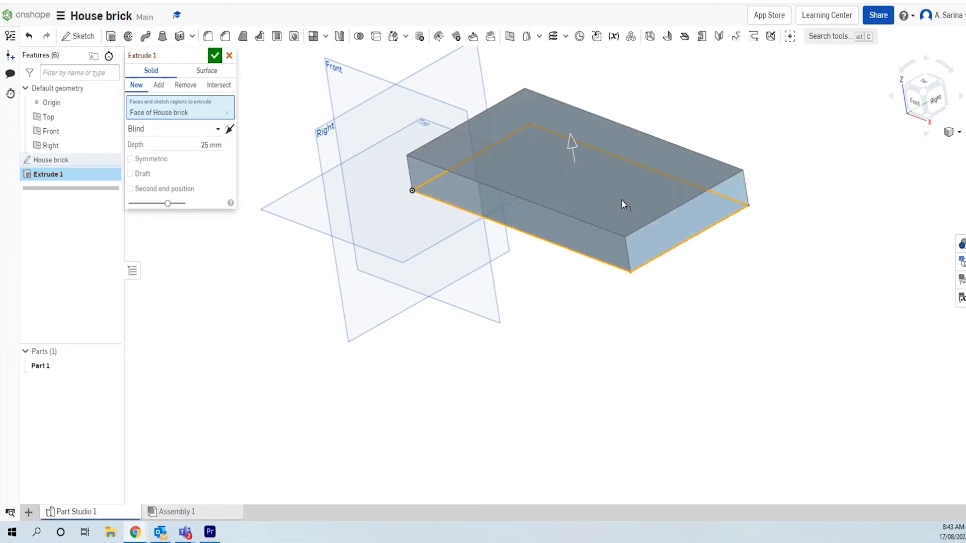
double_click(210, 145)
double_click(216, 145)
drag(211, 145, 192, 144)
text(50)
Step: Name the extrusion "House brick" and accept it
click(174, 57)
text(House brick)
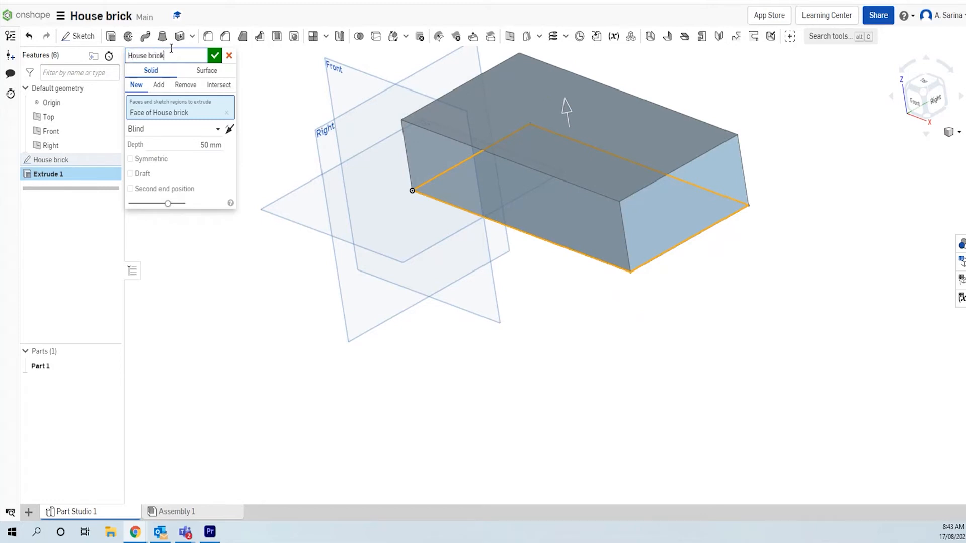
click(215, 56)
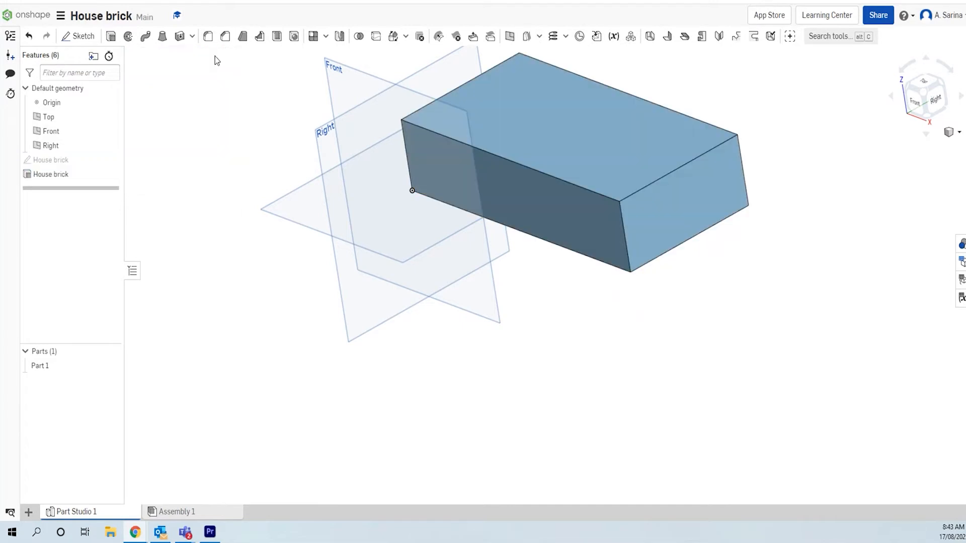
Step: Start a new sketch on the top face of the brick, viewed face-on
mouse_move(598, 300)
right_down()
mouse_move(620, 291)
mouse_move(643, 259)
mouse_move(617, 243)
mouse_move(574, 266)
mouse_move(638, 267)
mouse_move(647, 337)
mouse_move(634, 307)
mouse_move(591, 294)
mouse_move(595, 315)
right_up()
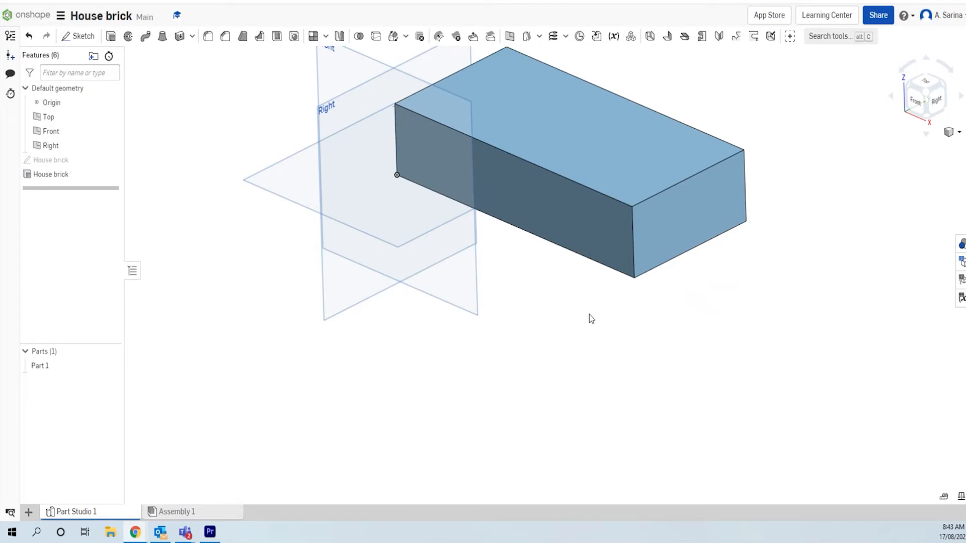
mouse_move(708, 319)
right_down()
mouse_move(716, 336)
mouse_move(712, 305)
right_up()
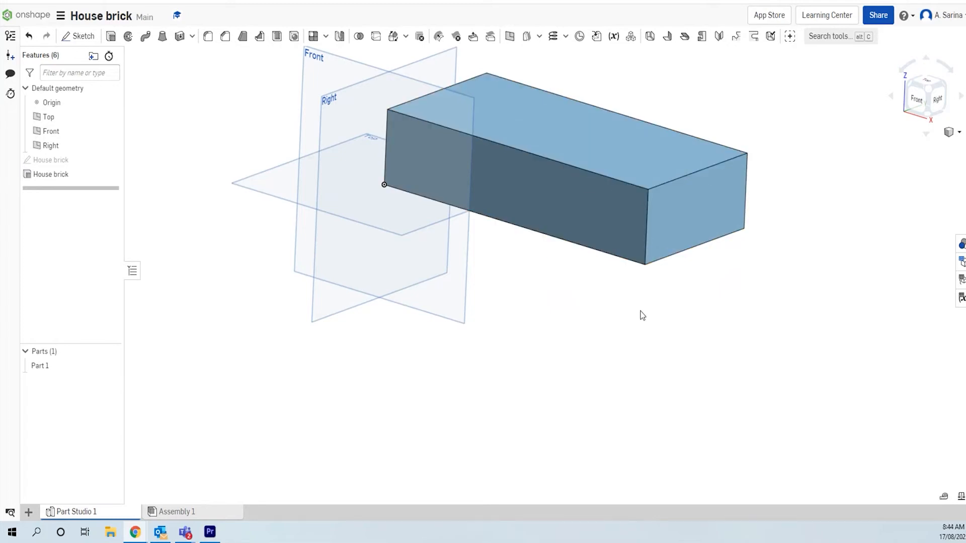
right_drag(620, 341, 620, 350)
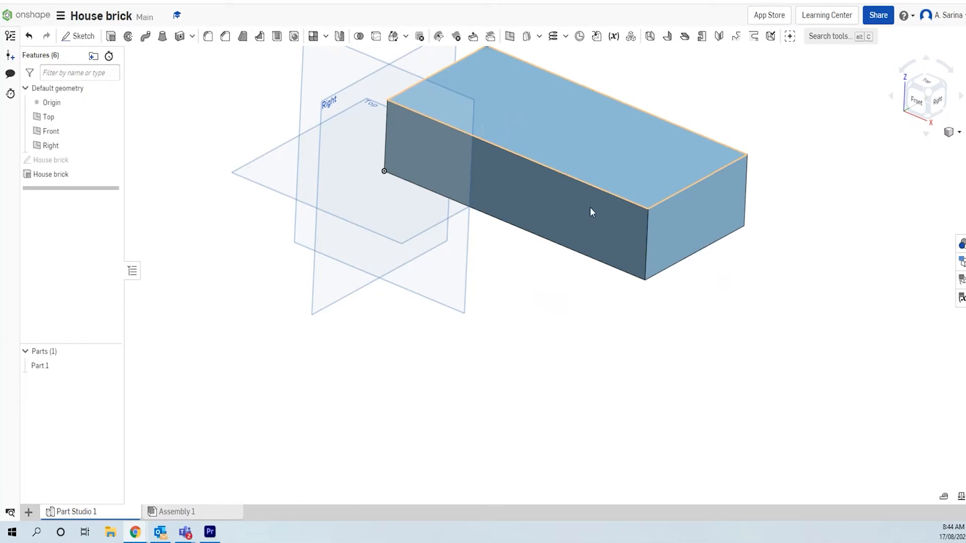
click(589, 156)
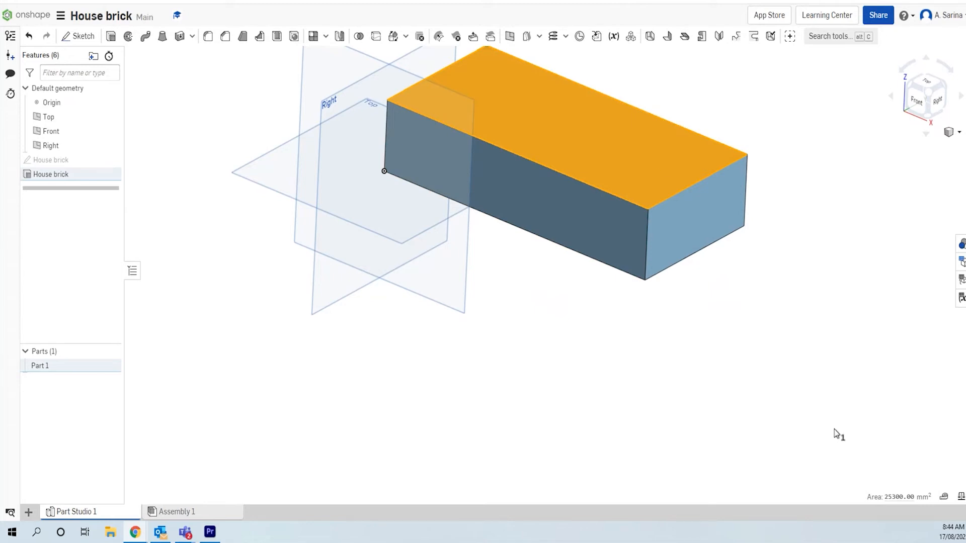
key(n)
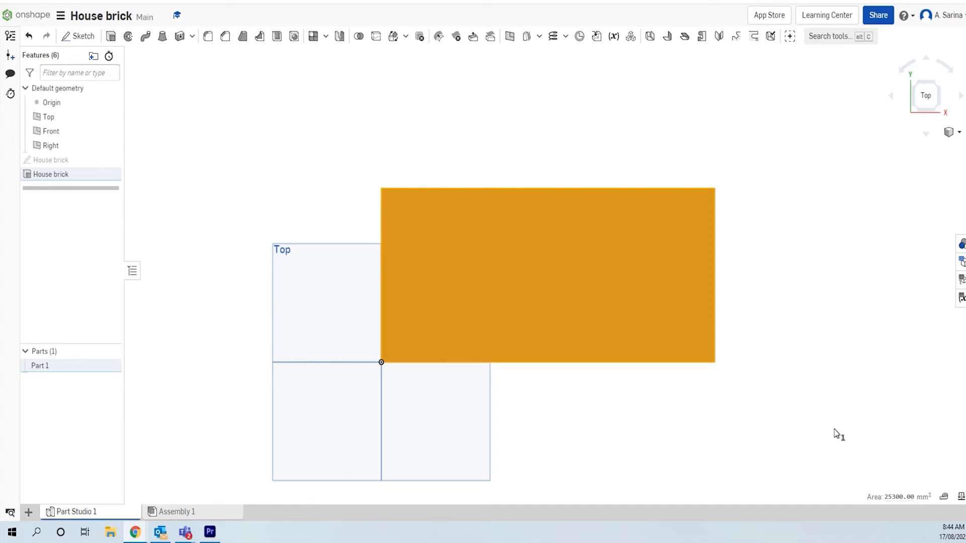
click(80, 36)
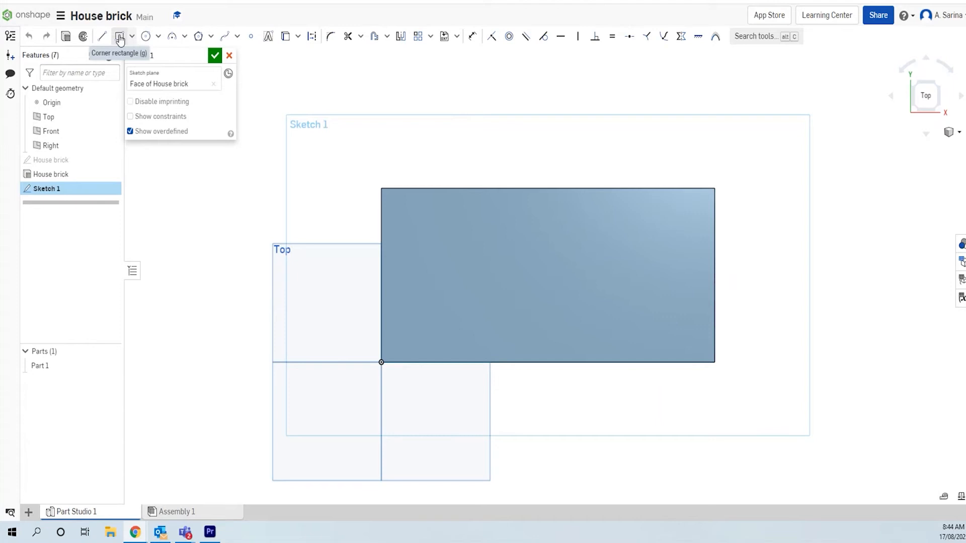
Step: Sketch a 25 mm diameter circle in the left half of the brick's top face
click(145, 39)
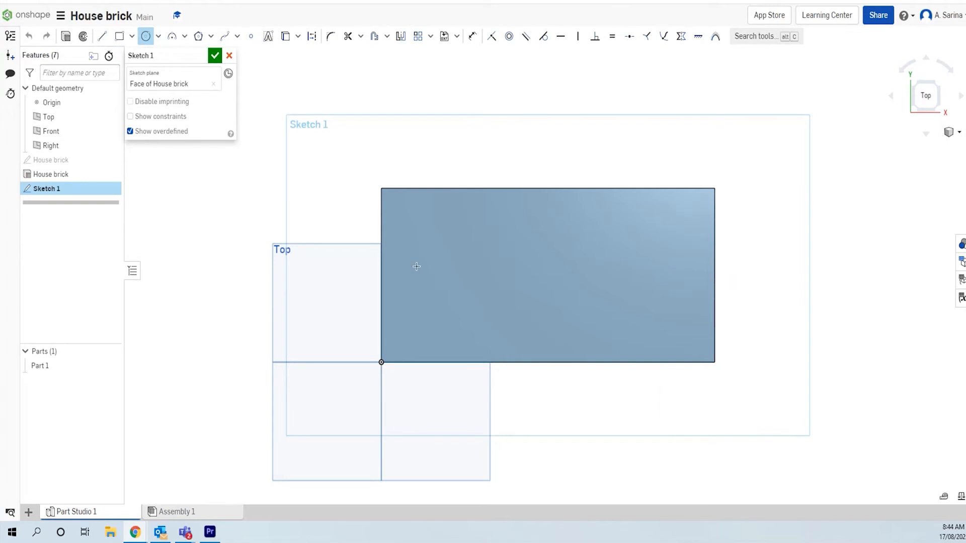
click(462, 270)
click(483, 262)
text(25)
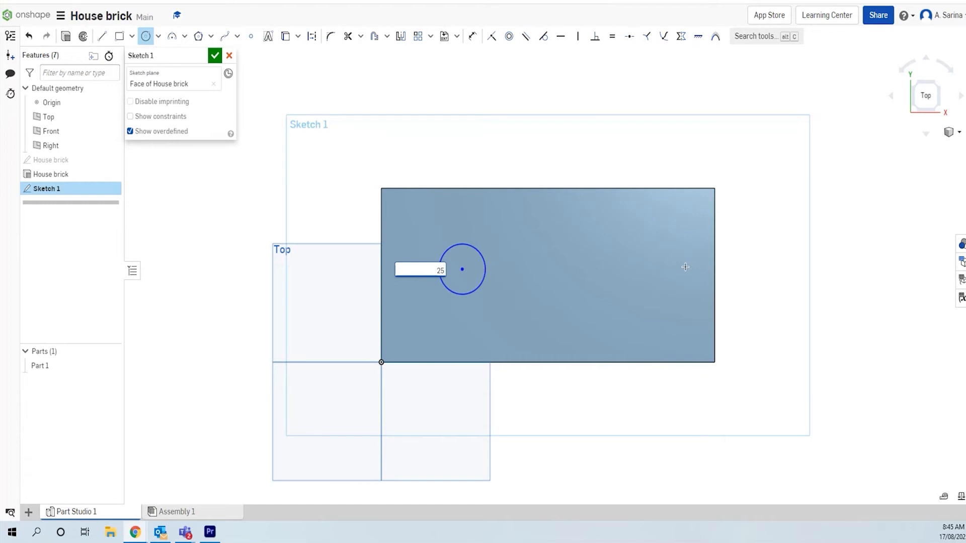
key(Return)
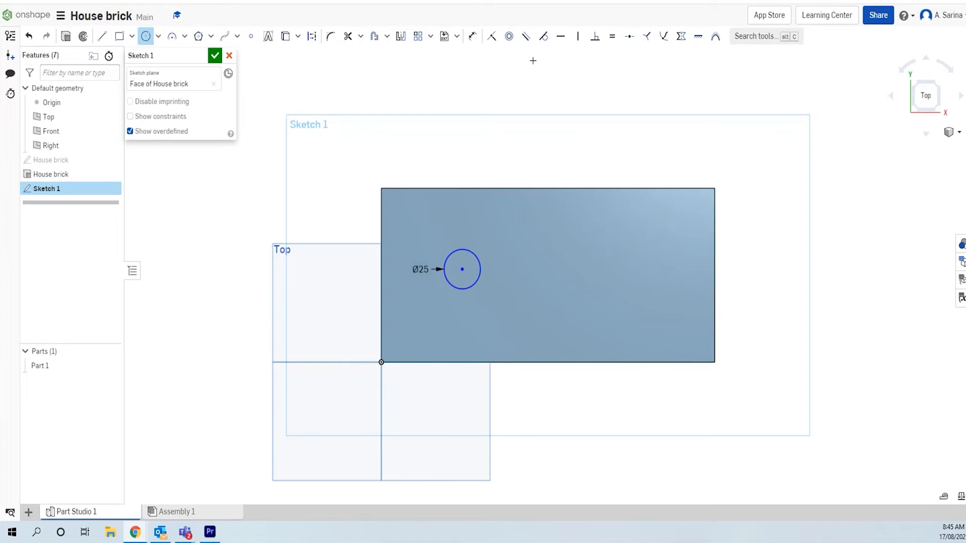
Step: Dimension the circle's centre 70 mm vertically from the origin
click(470, 37)
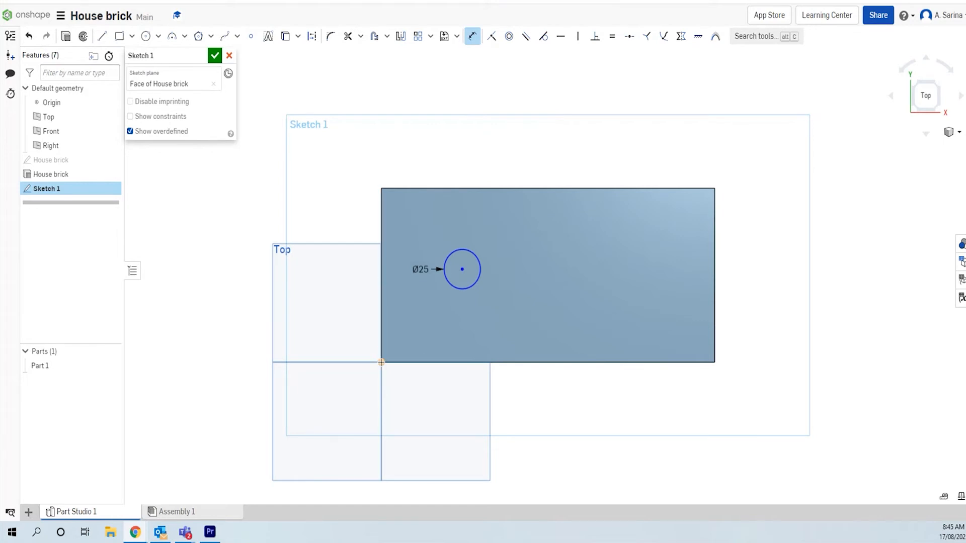
click(381, 362)
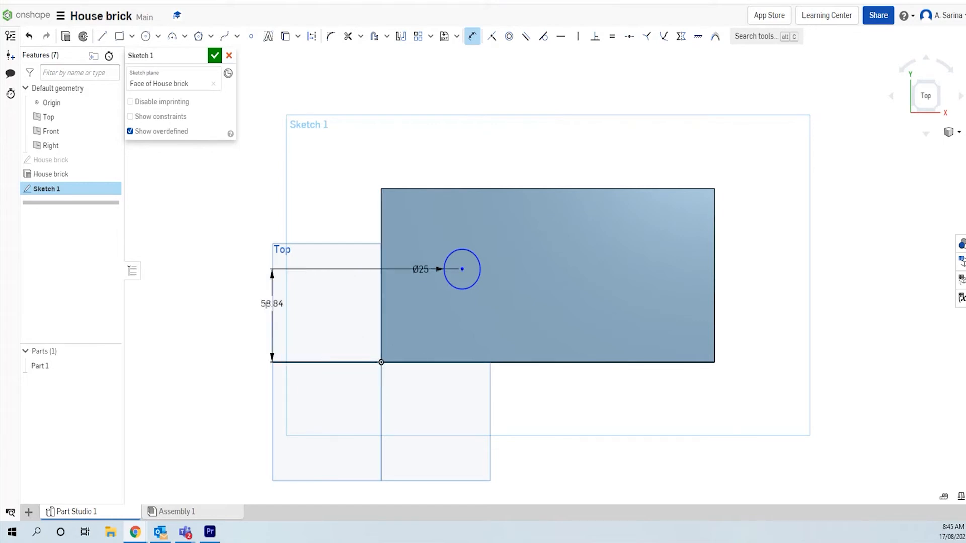
click(219, 312)
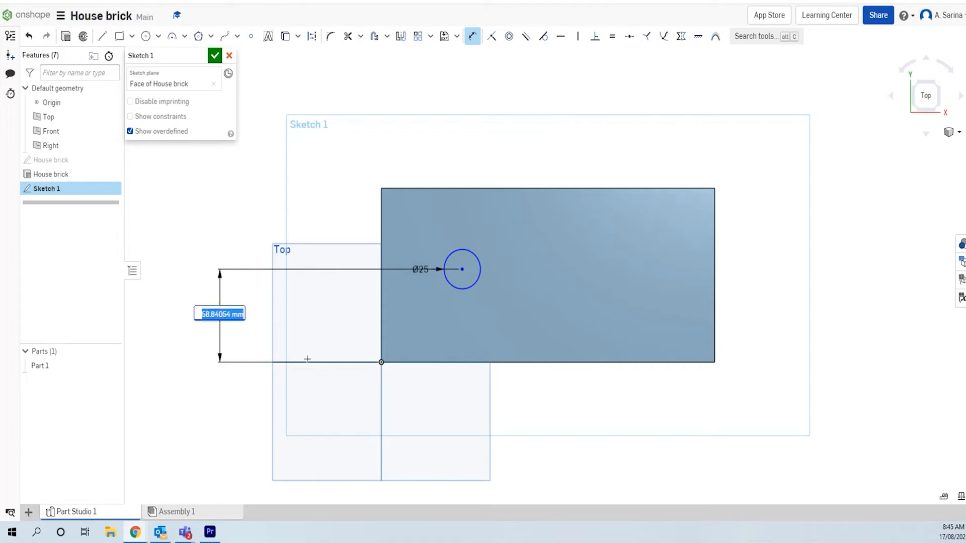
mouse_move(196, 519)
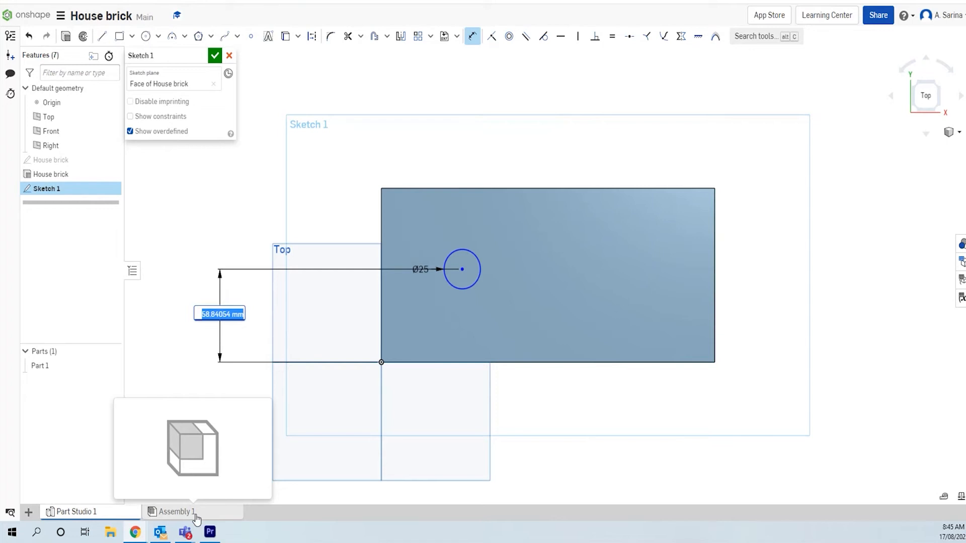
text(70)
key(Return)
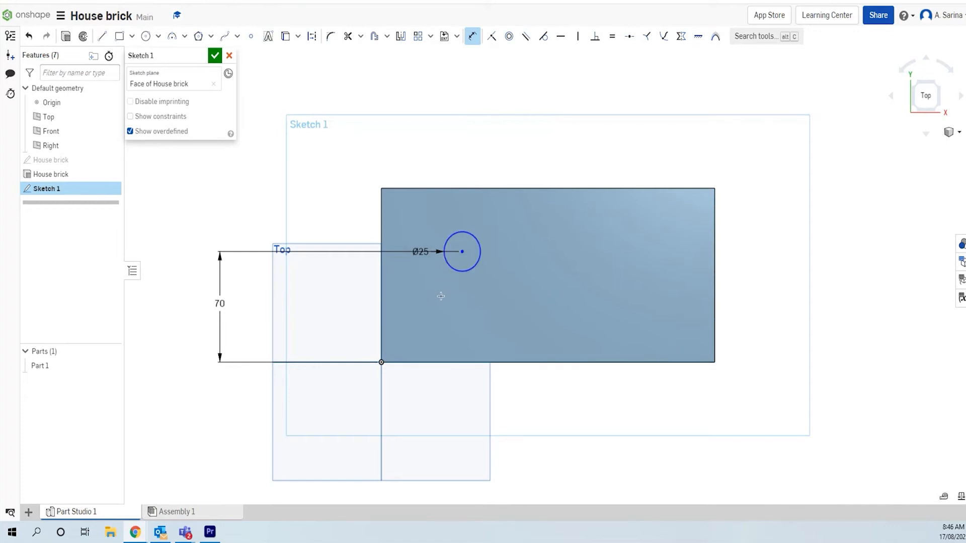
Step: Dimension the circle's centre 50 mm horizontally from the origin
click(381, 361)
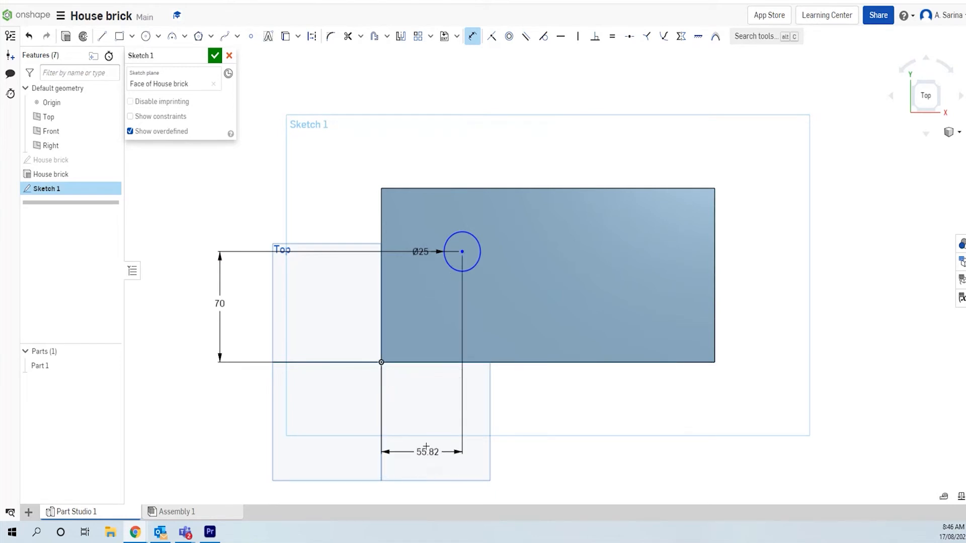
click(425, 438)
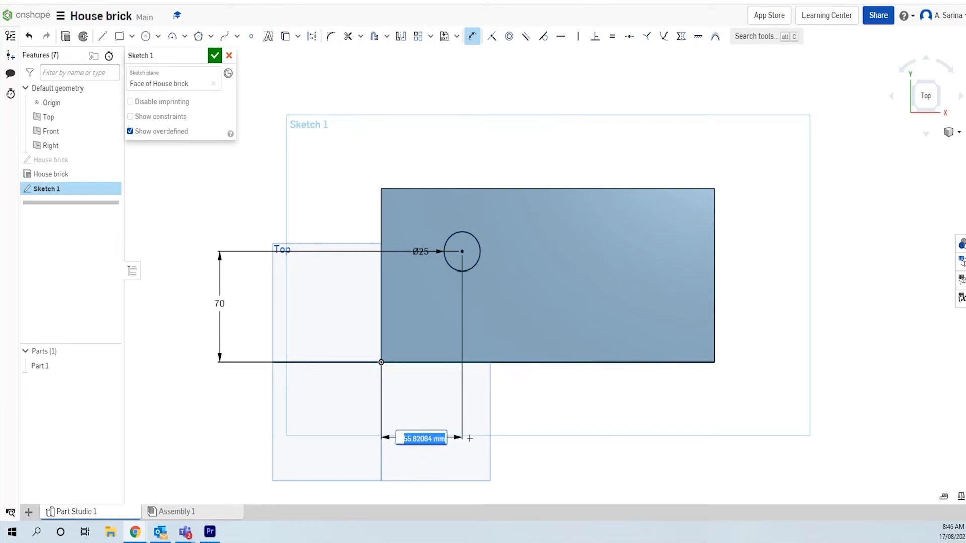
text(50)
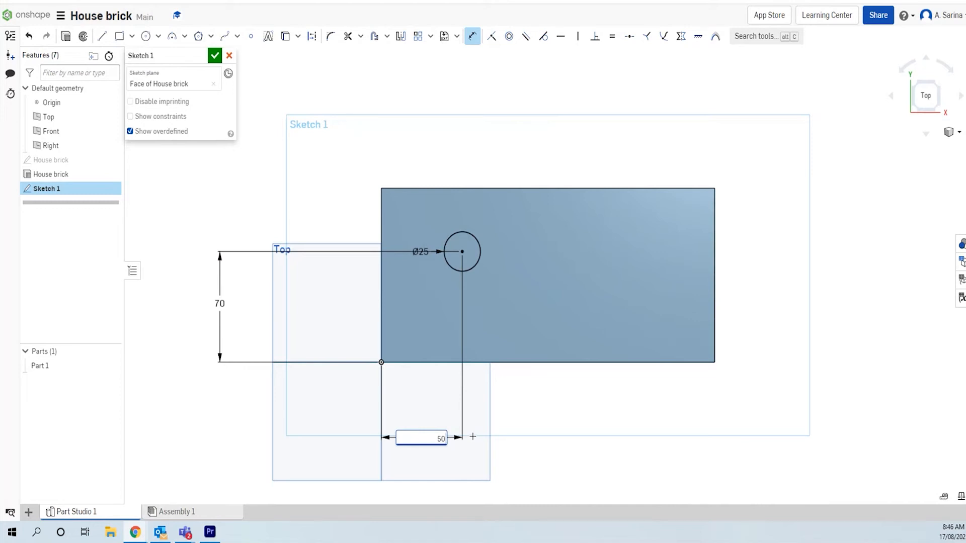
key(Return)
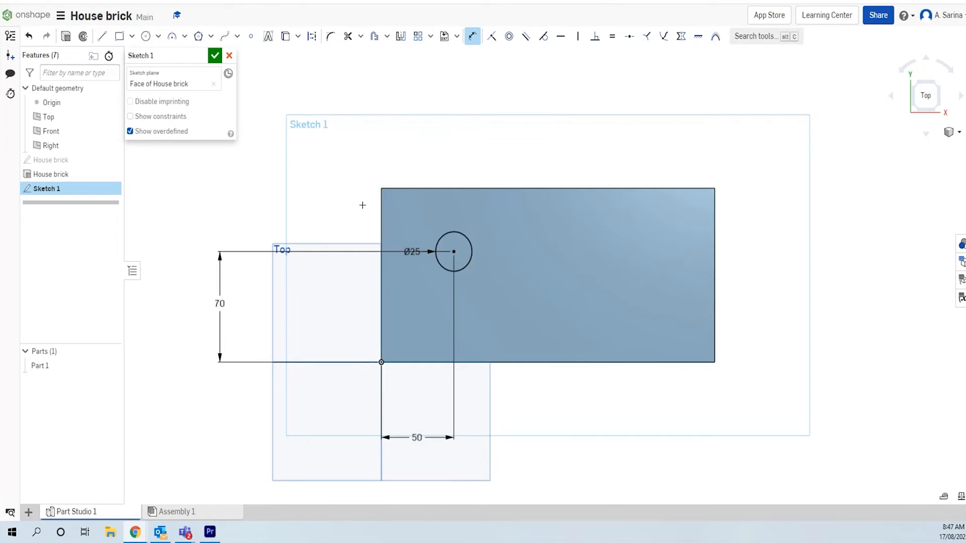
Step: Draw a vertical centre line between the midpoints of the top face's two long edges
click(102, 38)
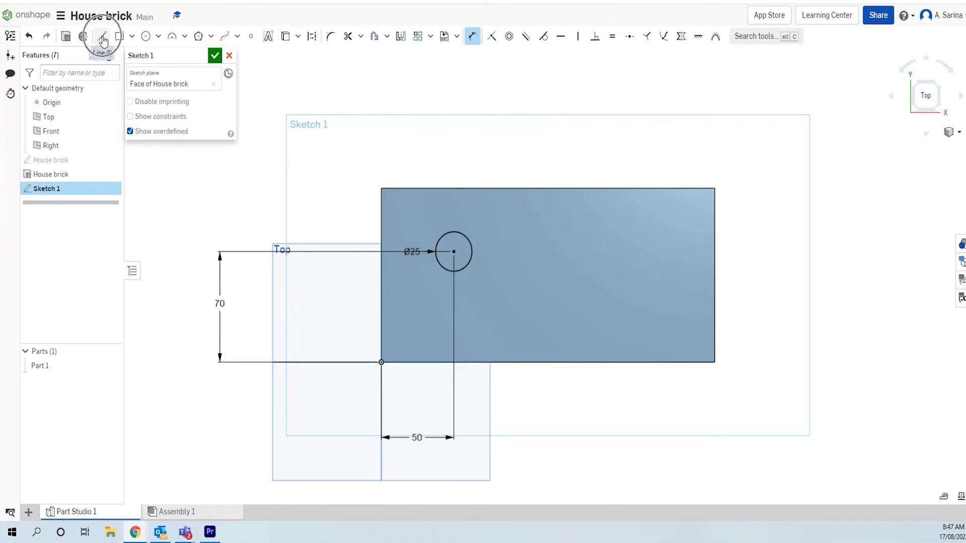
click(103, 39)
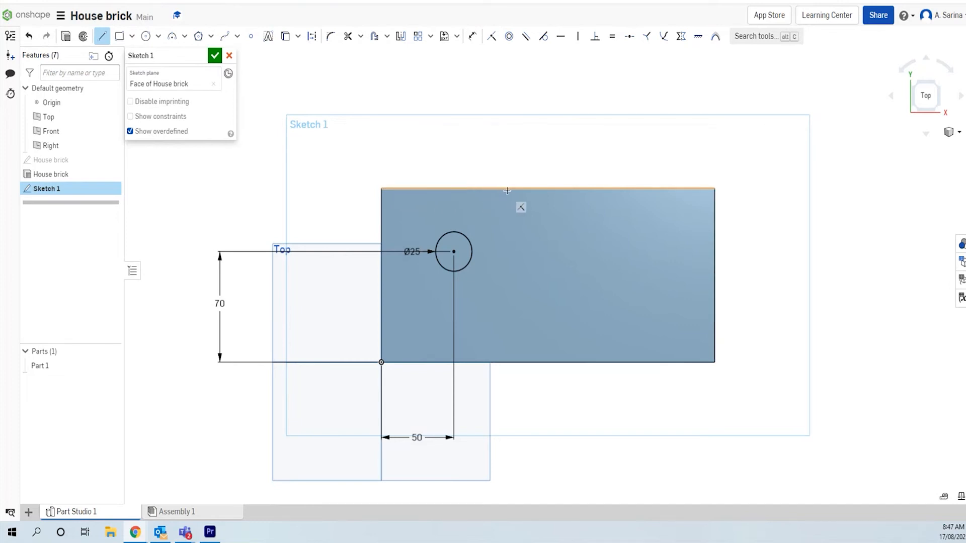
click(547, 187)
click(548, 362)
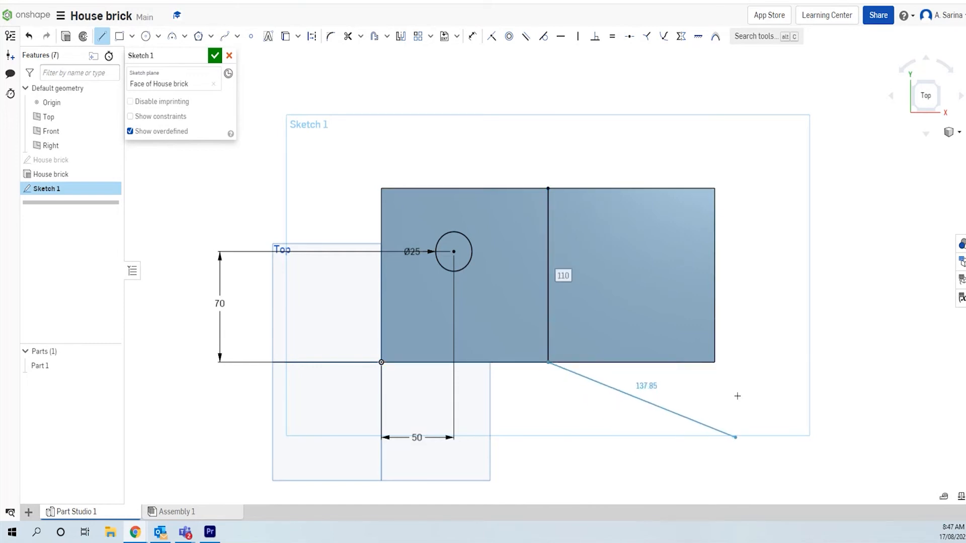
key(Escape)
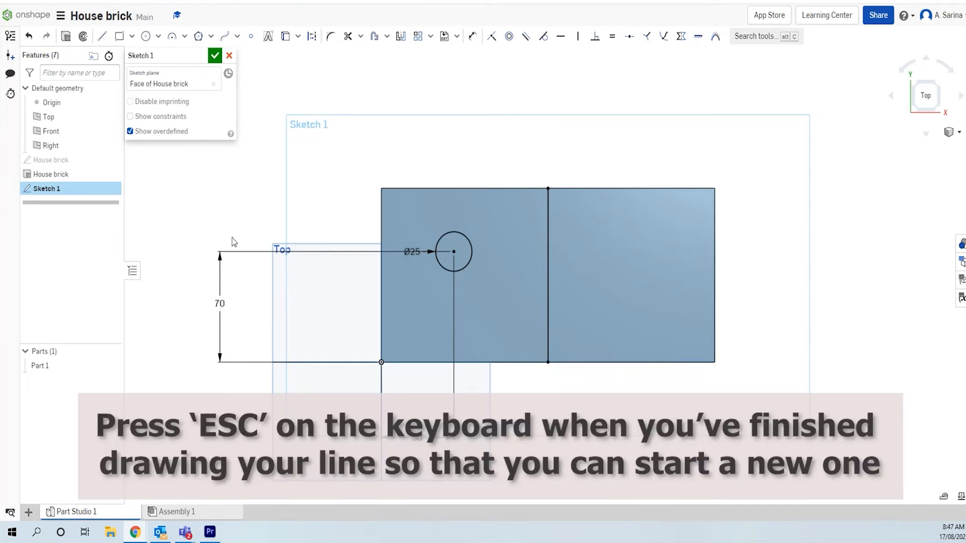
Step: Draw a horizontal centre line between the midpoints of the top face's two short edges
click(101, 37)
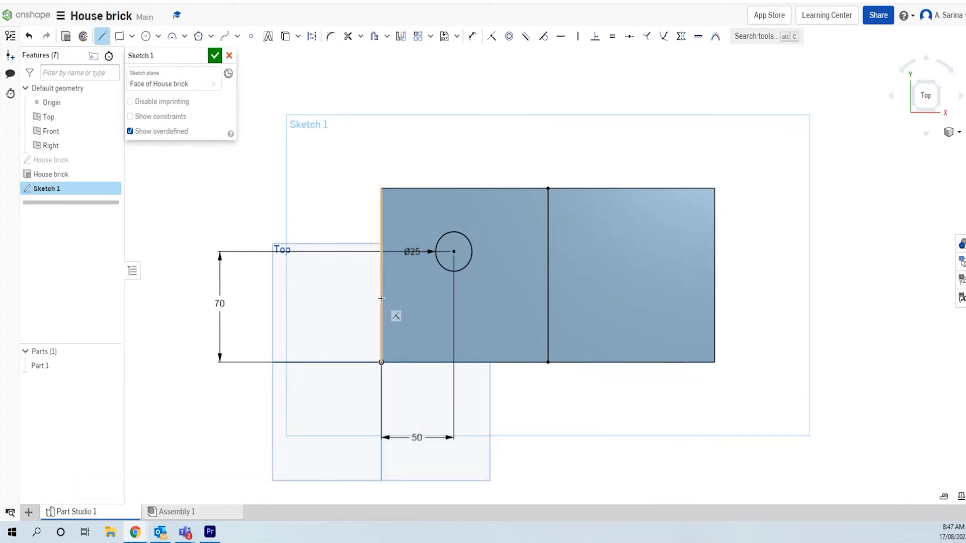
click(381, 275)
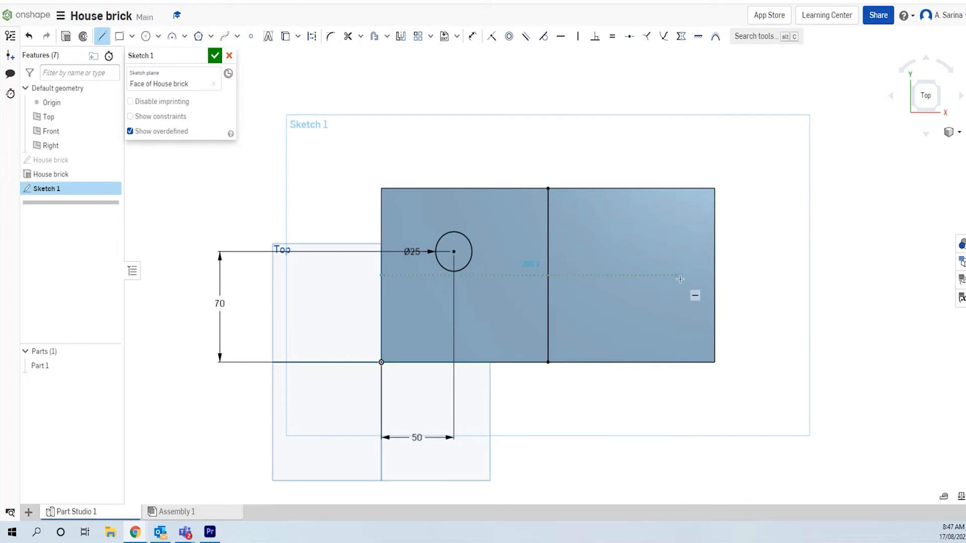
scroll(681, 278, up, 3)
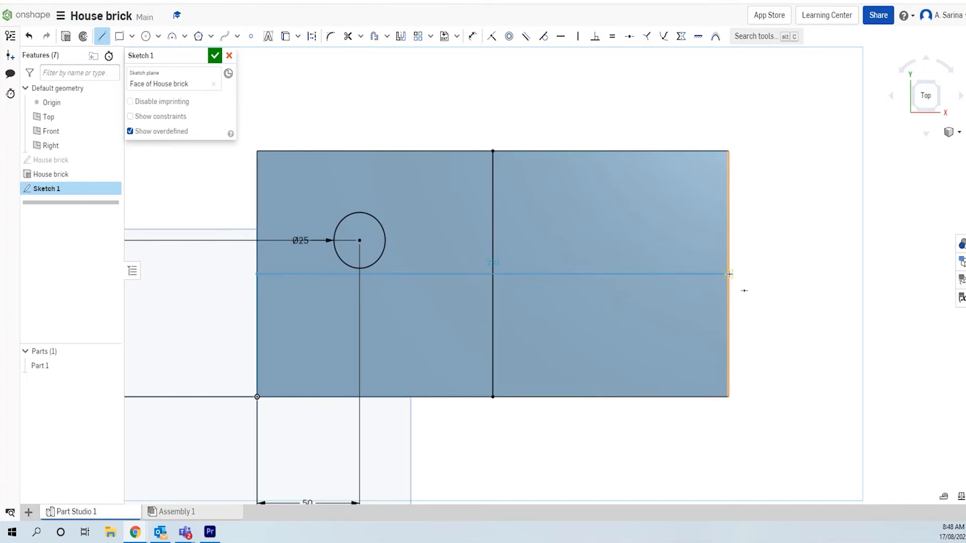
click(729, 274)
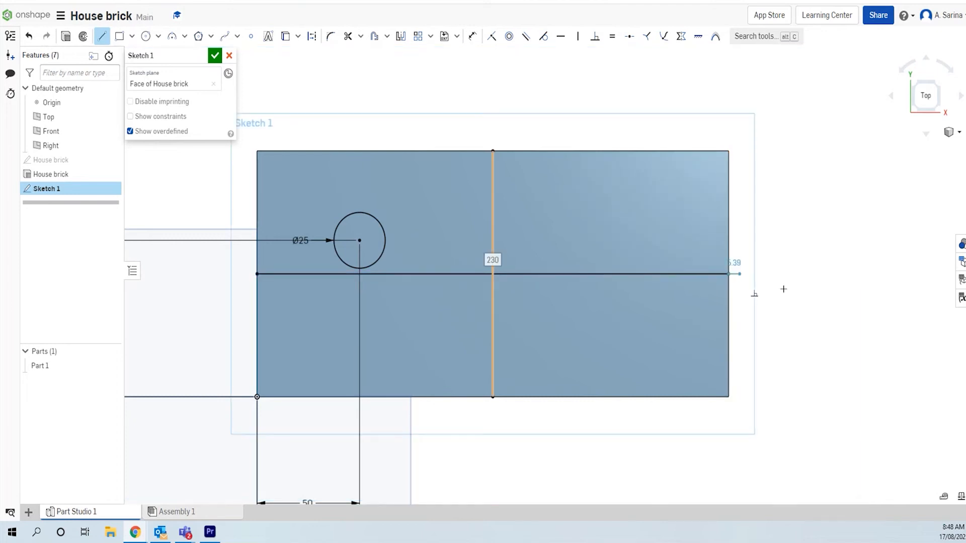
key(Escape)
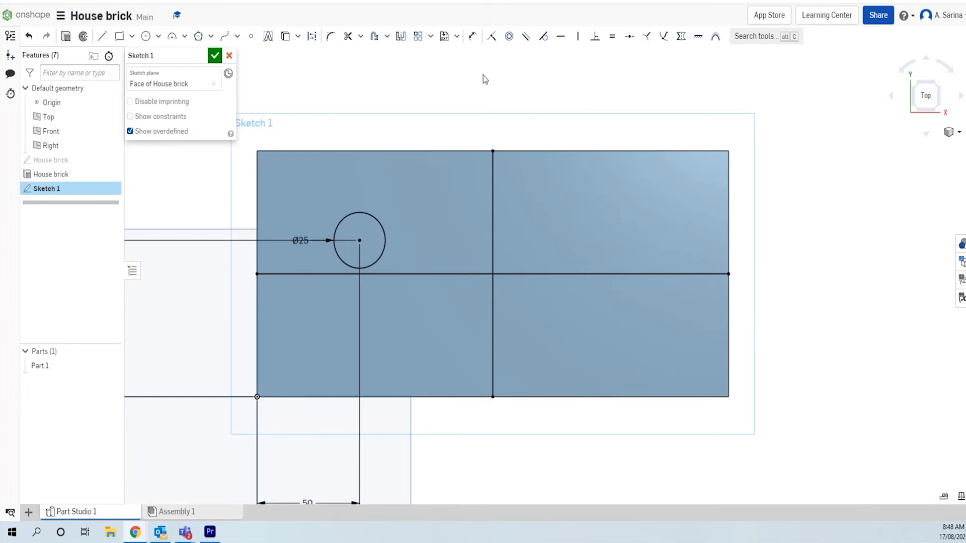
Step: Mirror the 25 mm circle about the vertical centre line of the top face
click(401, 37)
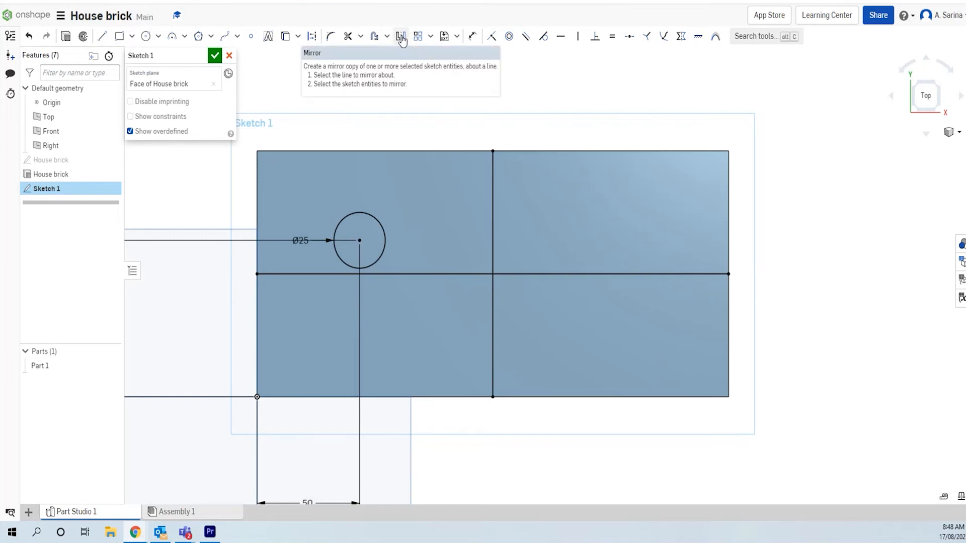
click(401, 37)
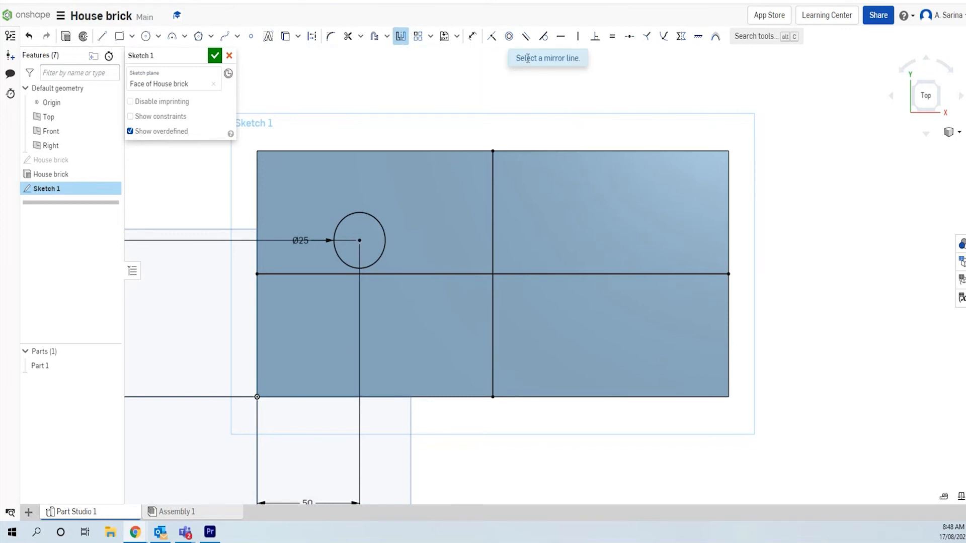
click(493, 182)
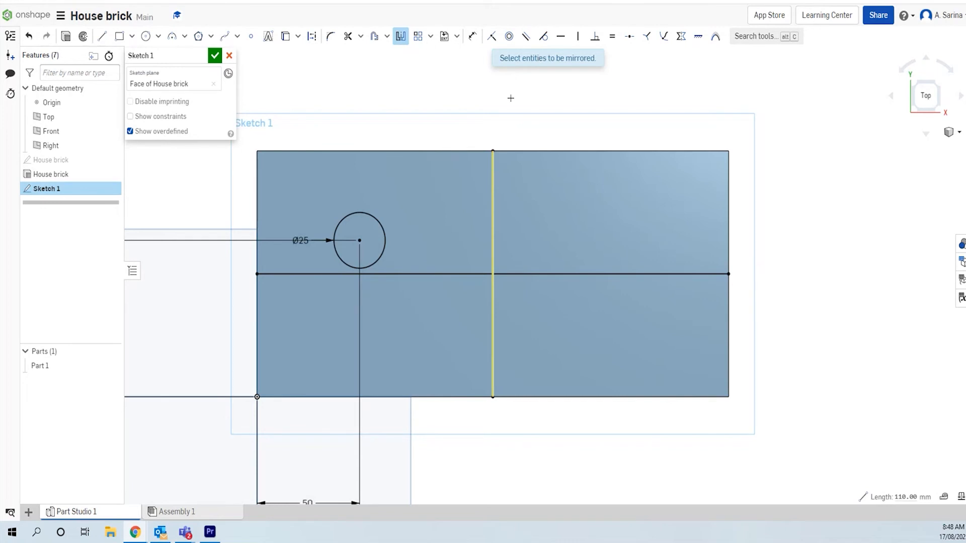
click(379, 224)
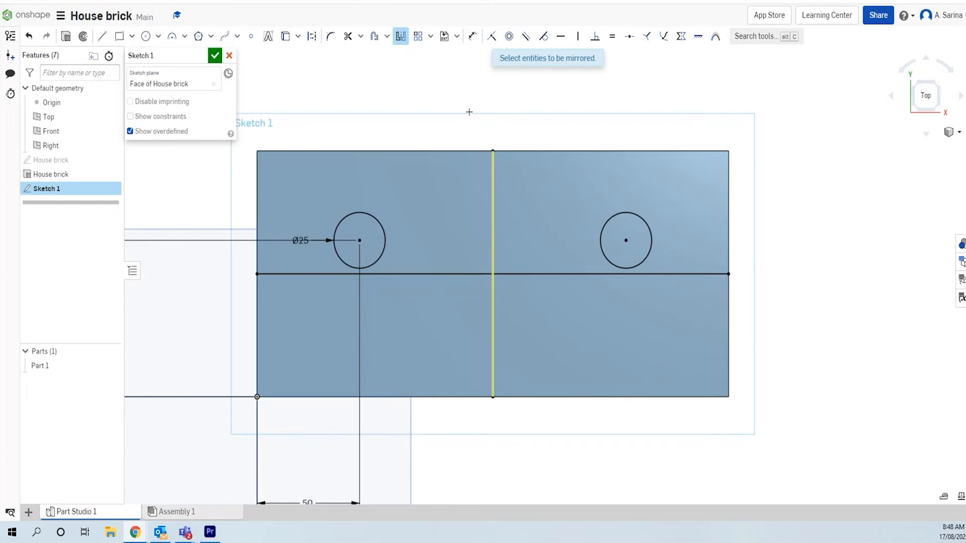
key(Escape)
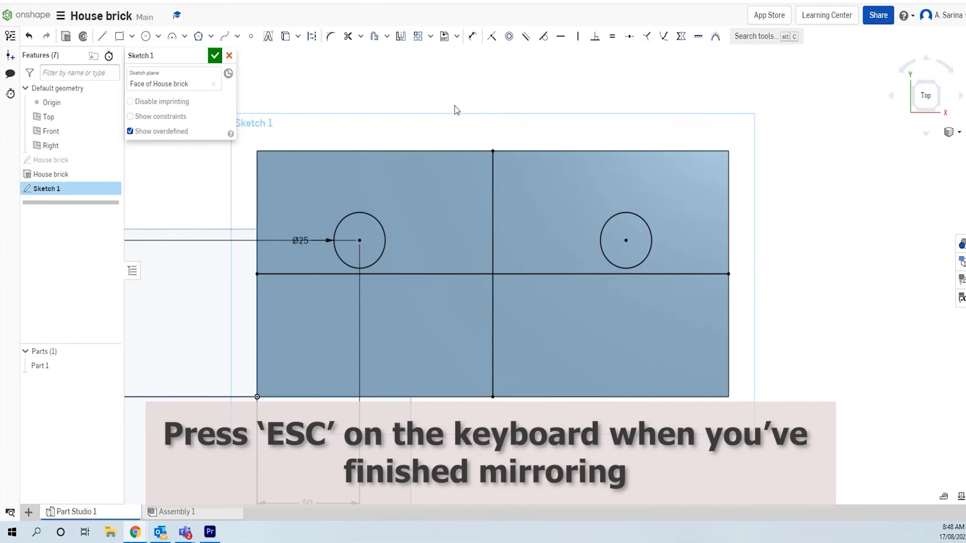
Step: Mirror both upper circles about the horizontal centre line of the top face
key(f)
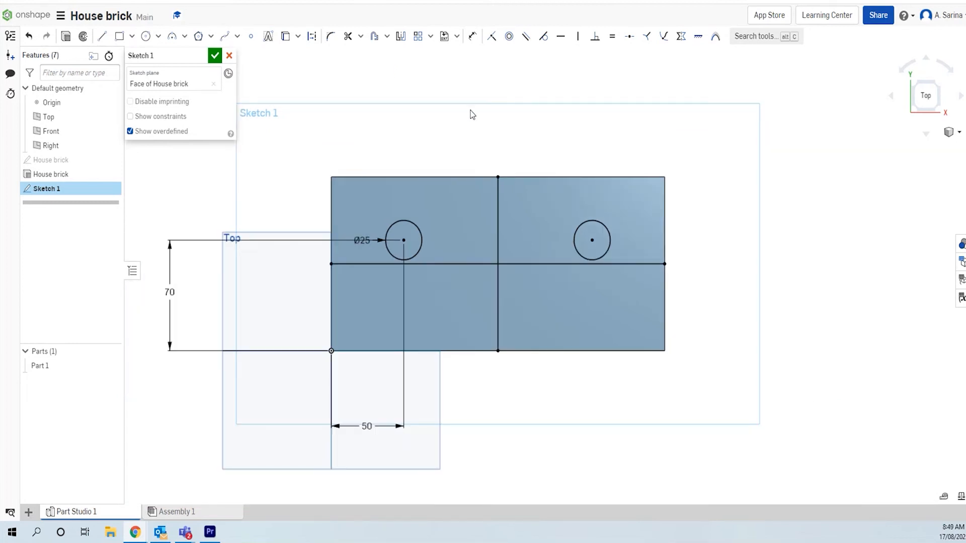
click(401, 39)
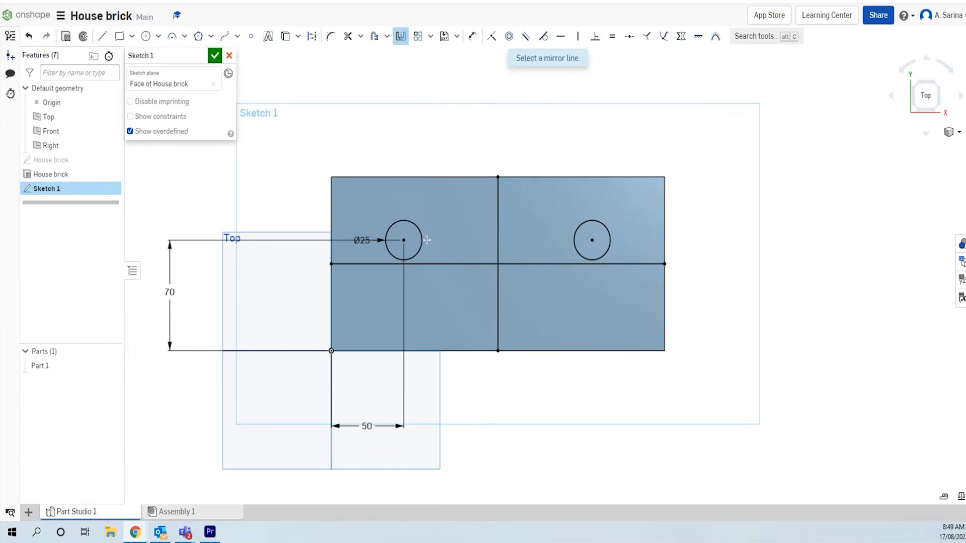
click(479, 264)
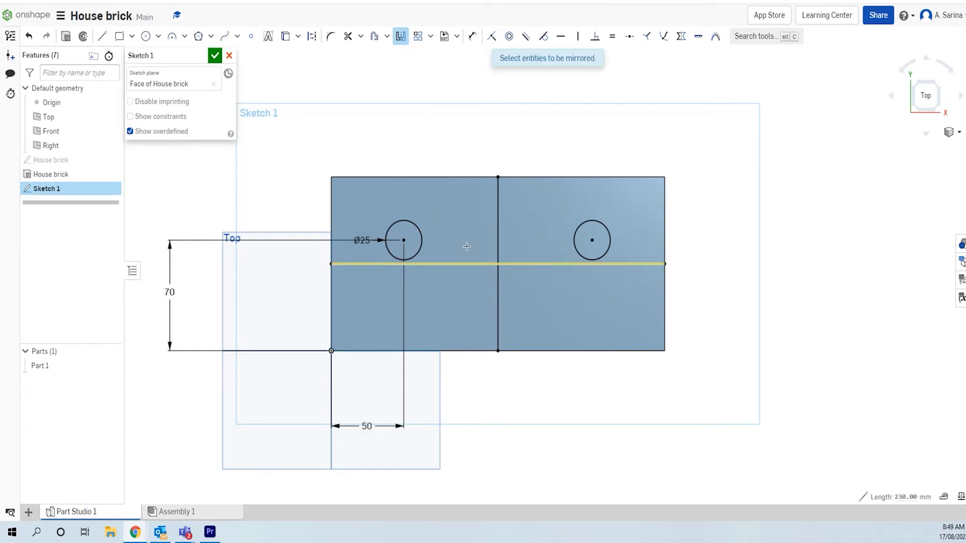
click(423, 235)
click(575, 233)
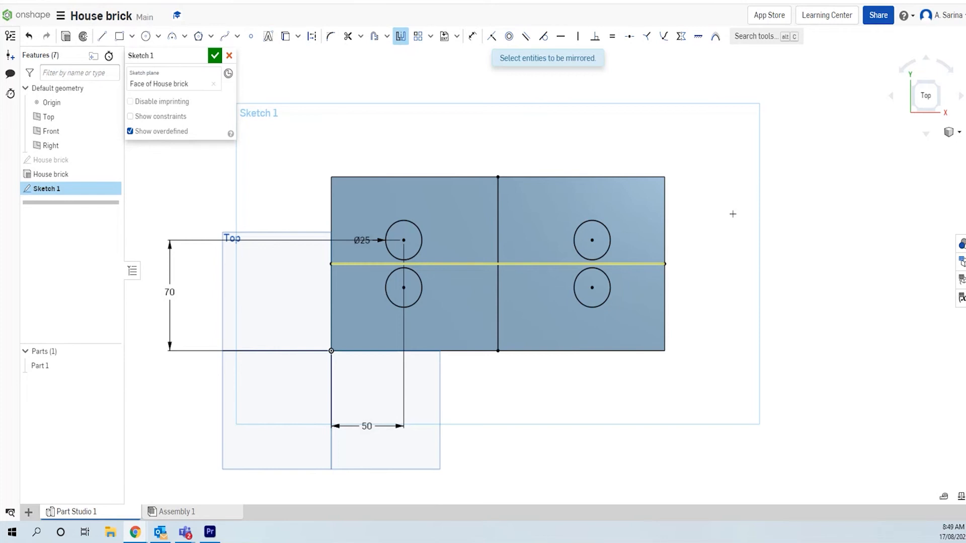
key(Escape)
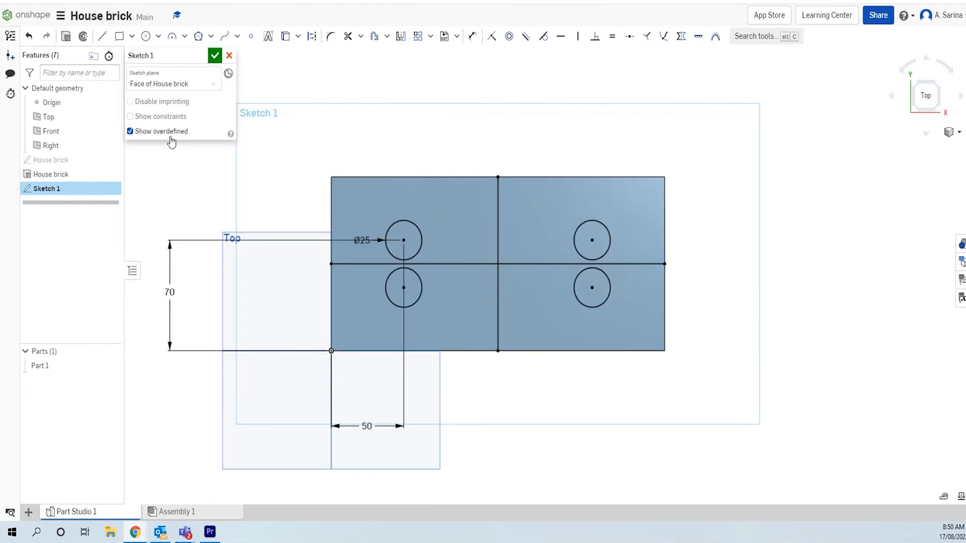
Step: Set the original circle's distance from the origin to 90 mm vertically and 40 mm horizontally
double_click(171, 290)
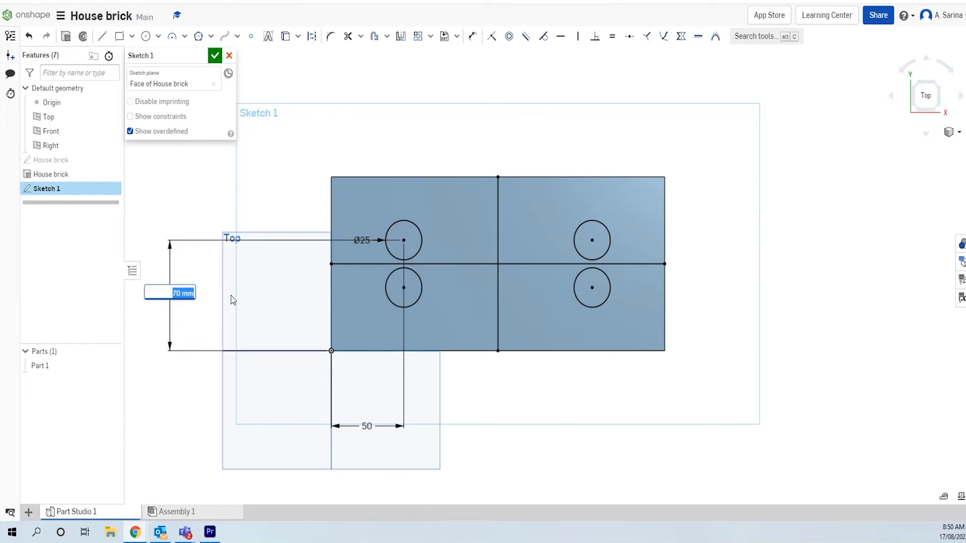
text(90)
key(Return)
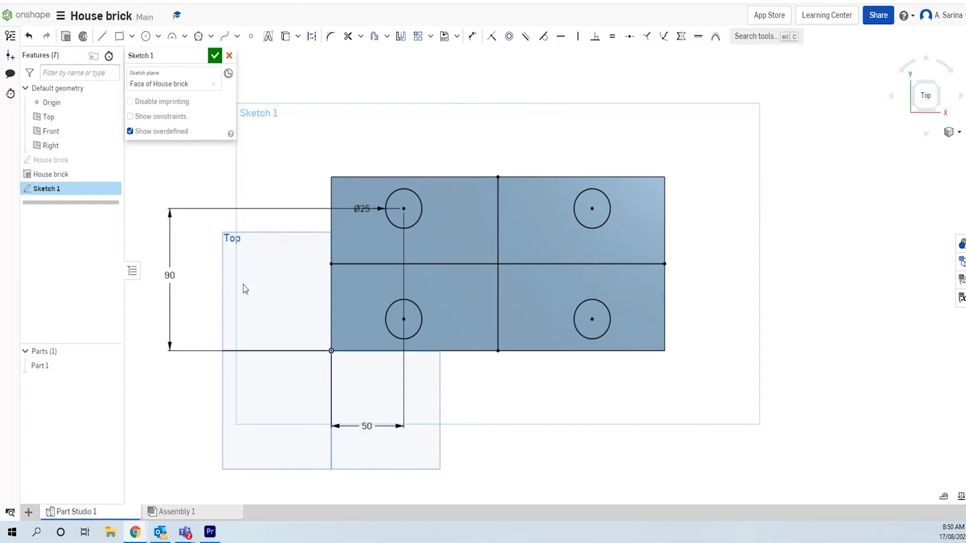
double_click(367, 428)
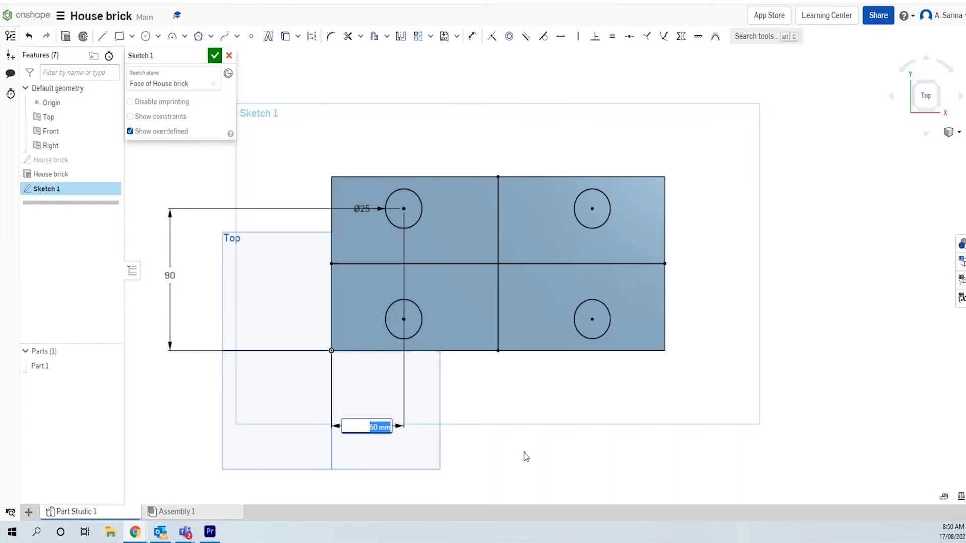
key(BackSpace)
text(40)
key(Return)
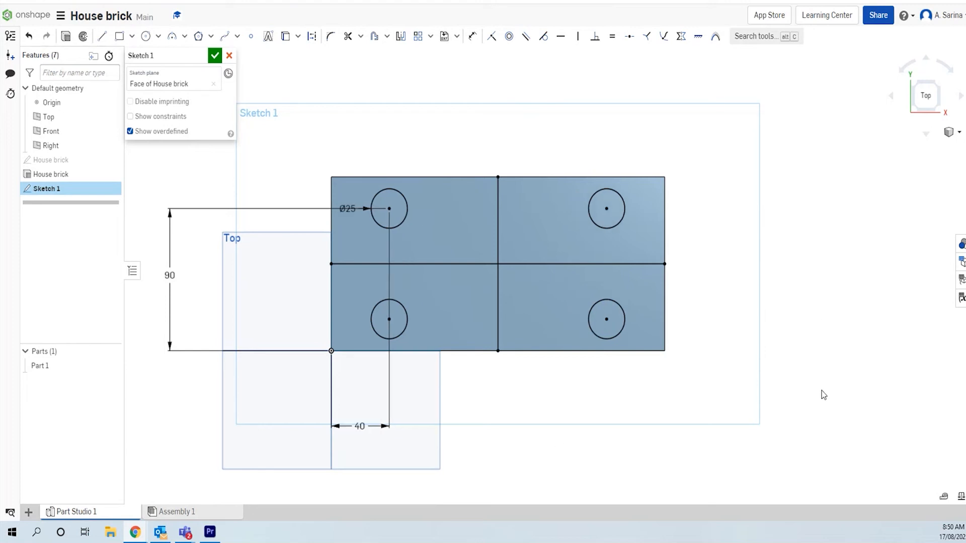
Step: Name the circle sketch "Brick holes" and finish it
scroll(794, 320, down, 2)
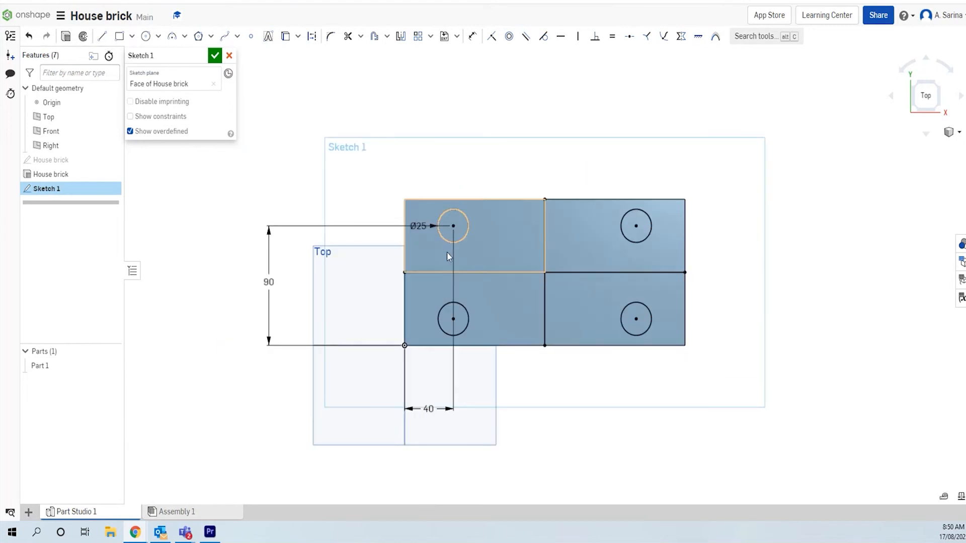
click(166, 56)
text(Brick holes)
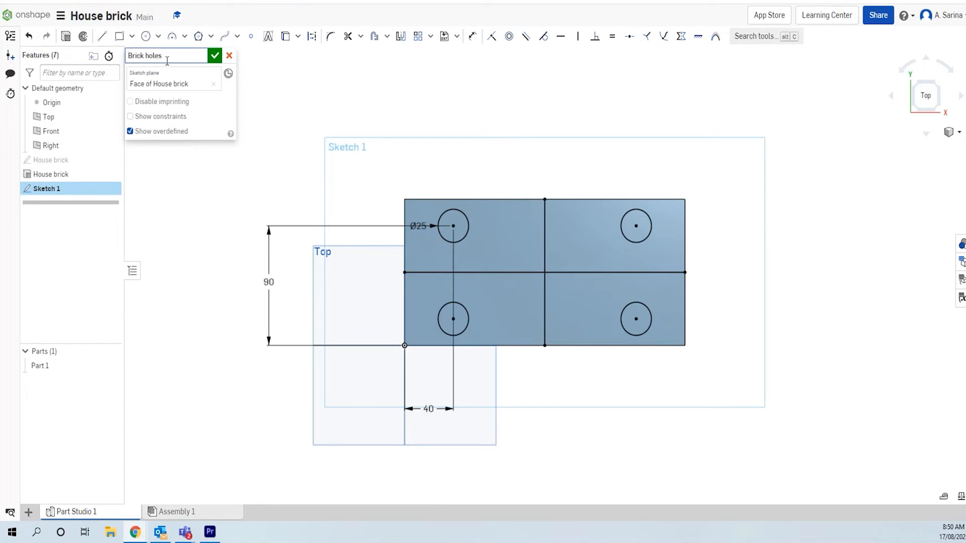
click(215, 57)
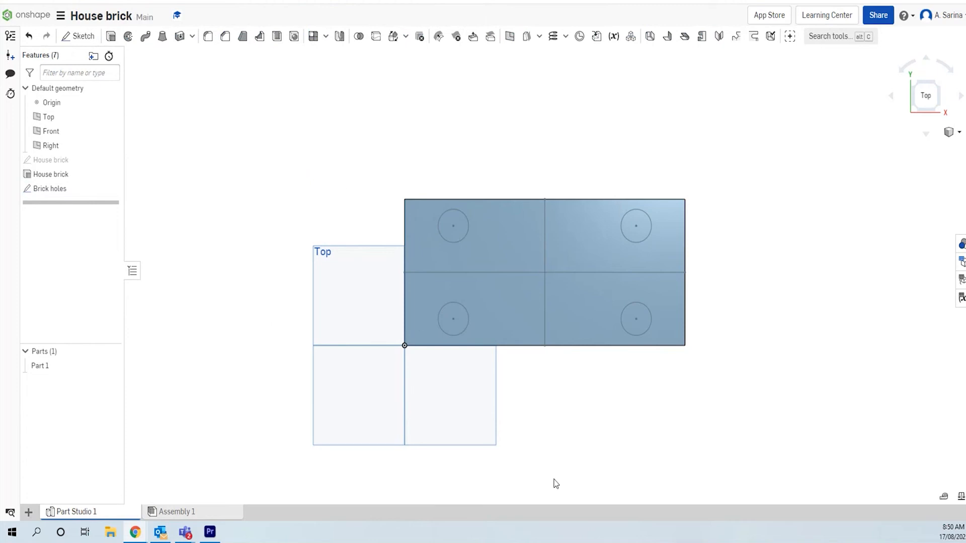
Step: Extrude the four circles as a Remove cut through the brick with the end type Up to next
right_drag(597, 472, 605, 421)
right_drag(600, 407, 581, 429)
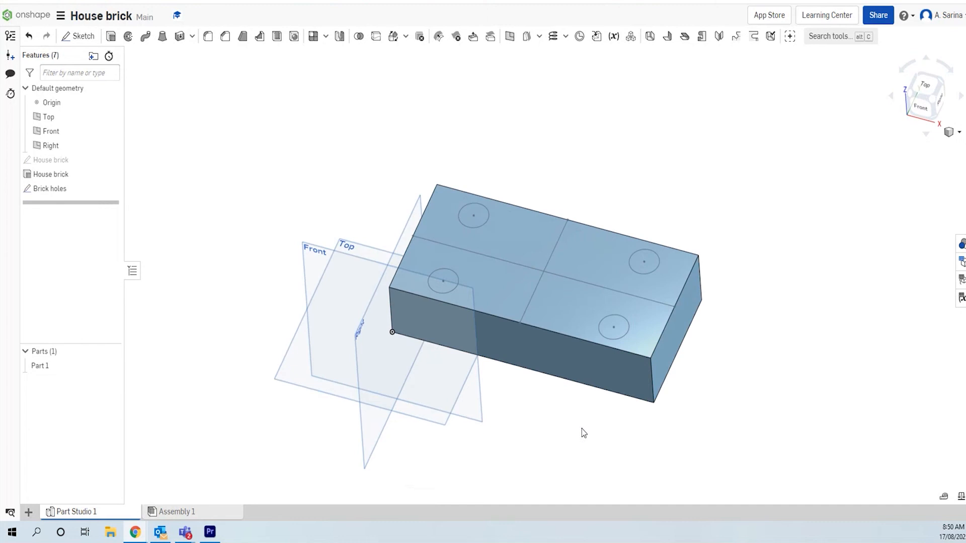
click(111, 36)
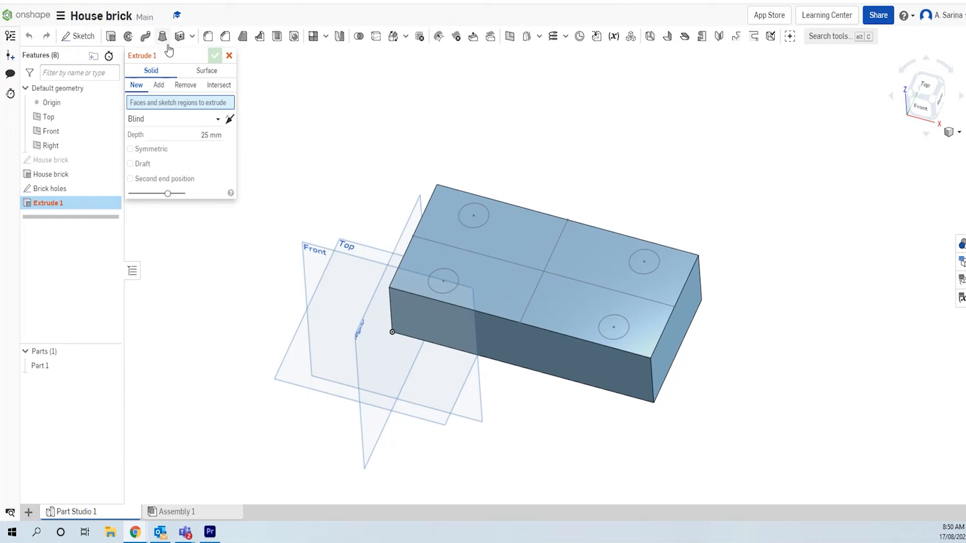
click(186, 86)
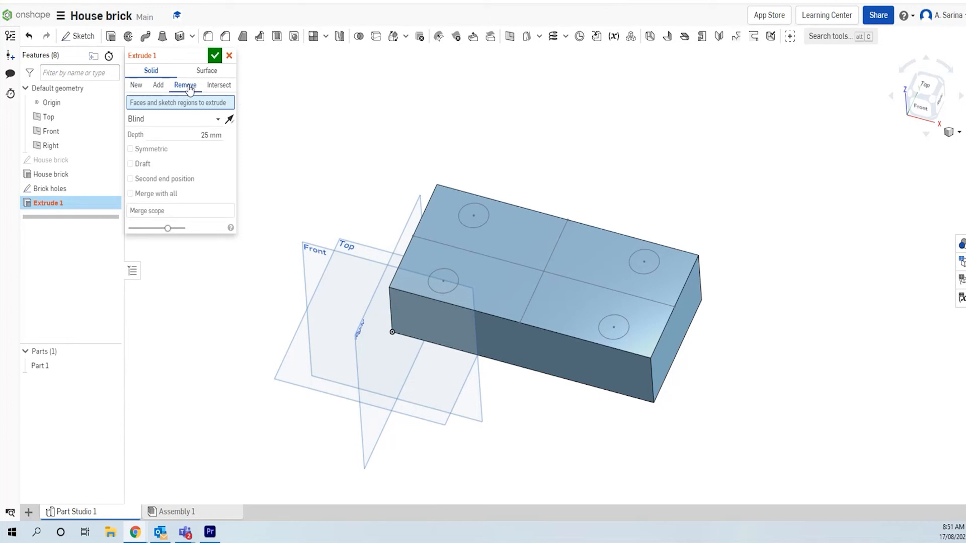
click(478, 215)
click(443, 279)
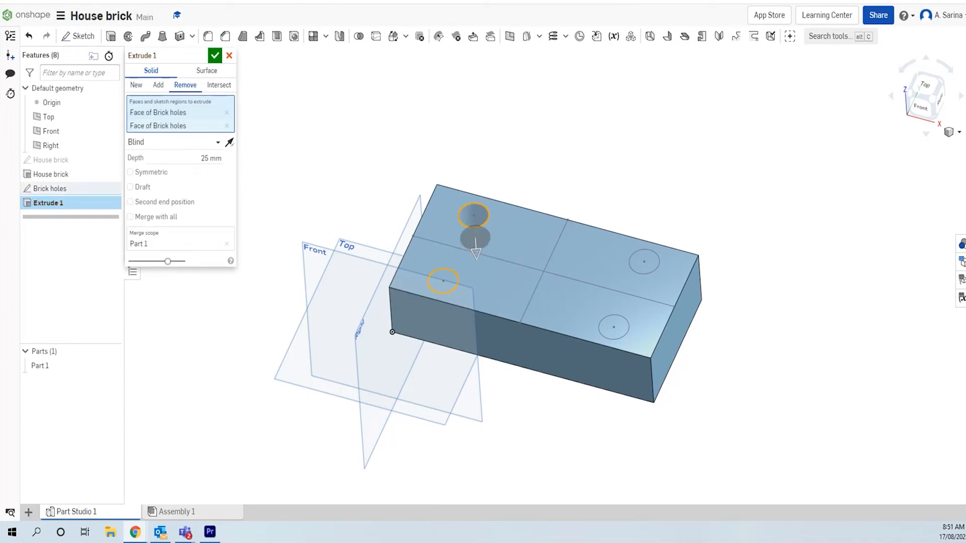
click(643, 262)
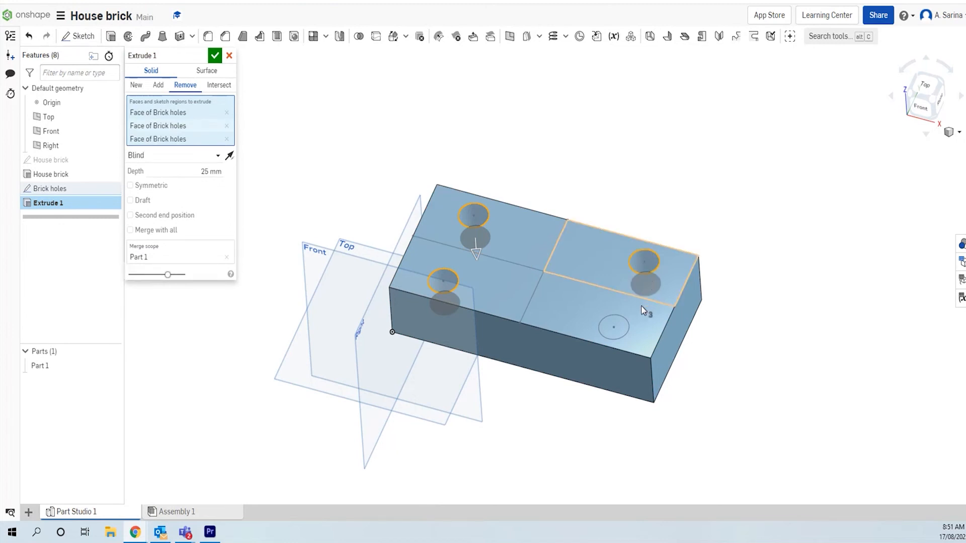
click(619, 334)
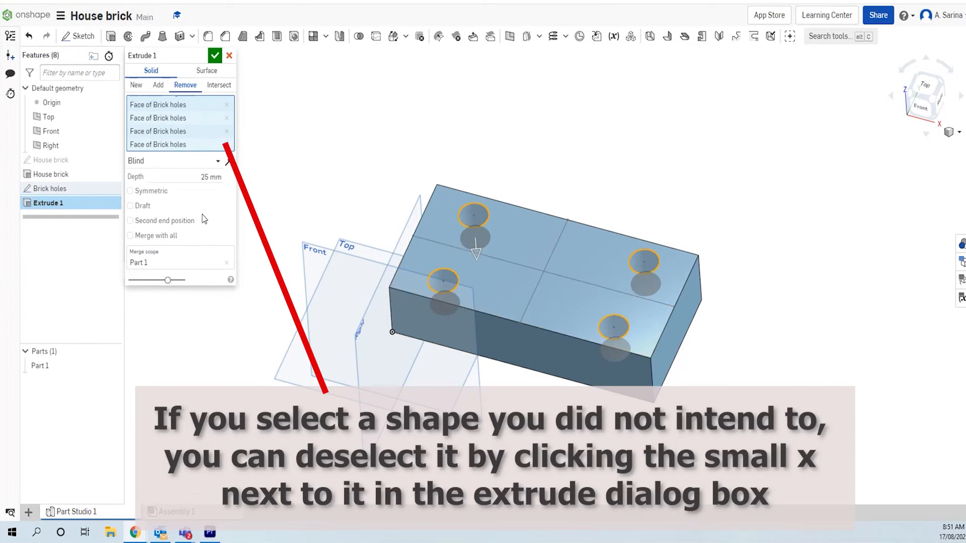
click(218, 162)
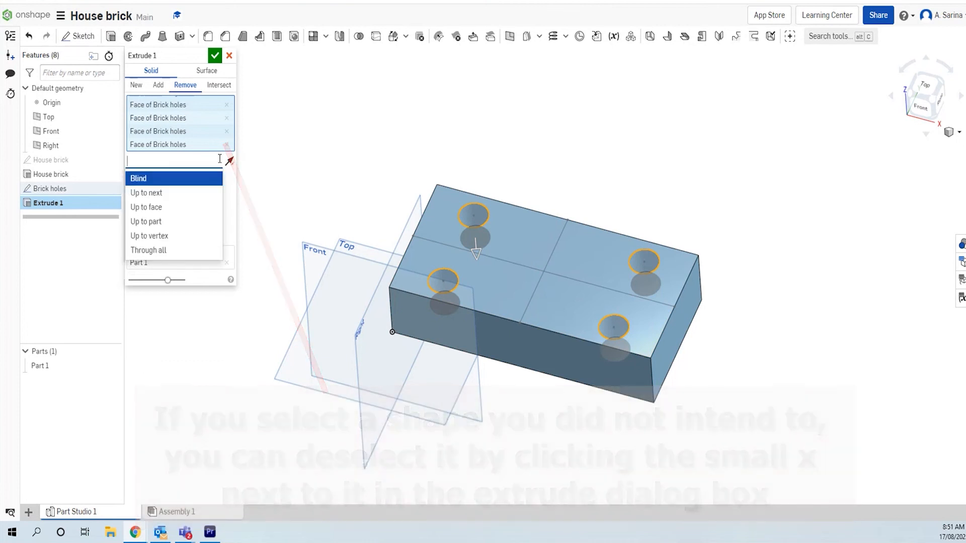
click(178, 195)
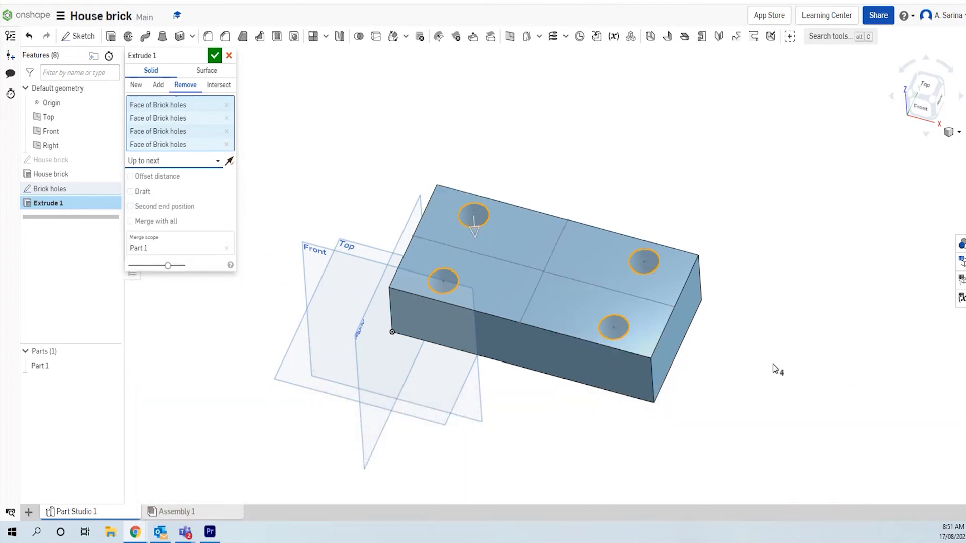
right_drag(780, 351, 783, 242)
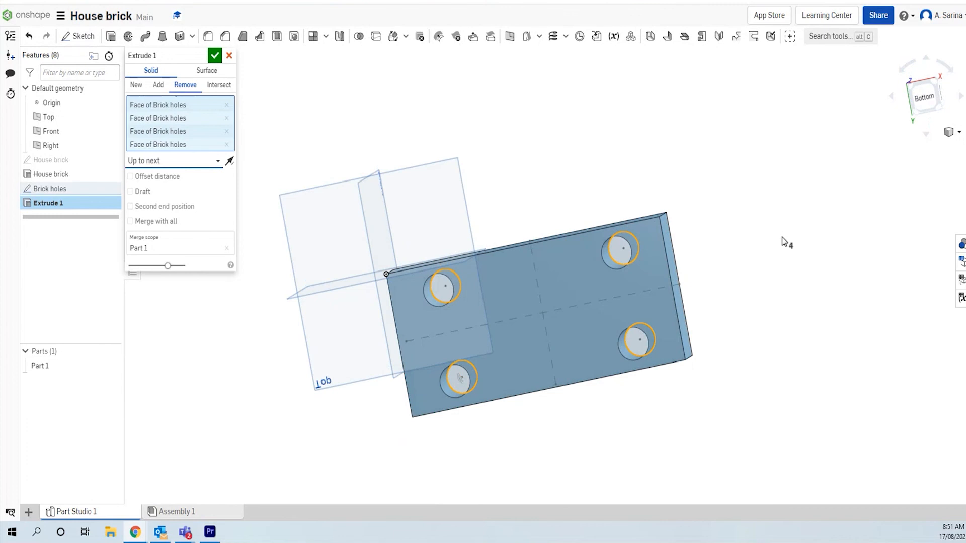
Step: Name the cut extrude "Brick holes" and accept the feature
click(177, 55)
text(Brick holes)
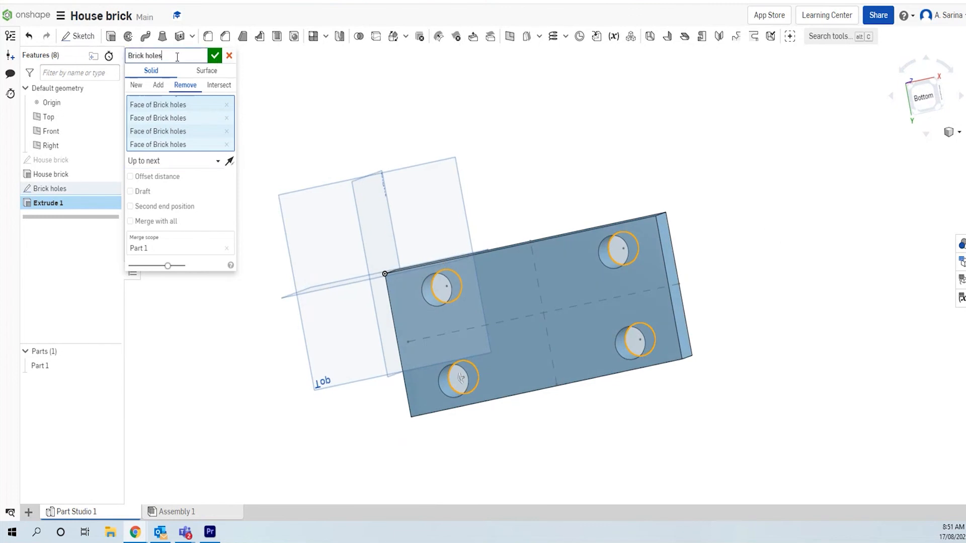
click(215, 56)
Step: Examine the brick and its four through holes from several sides
right_drag(748, 206, 703, 343)
right_drag(763, 373, 871, 401)
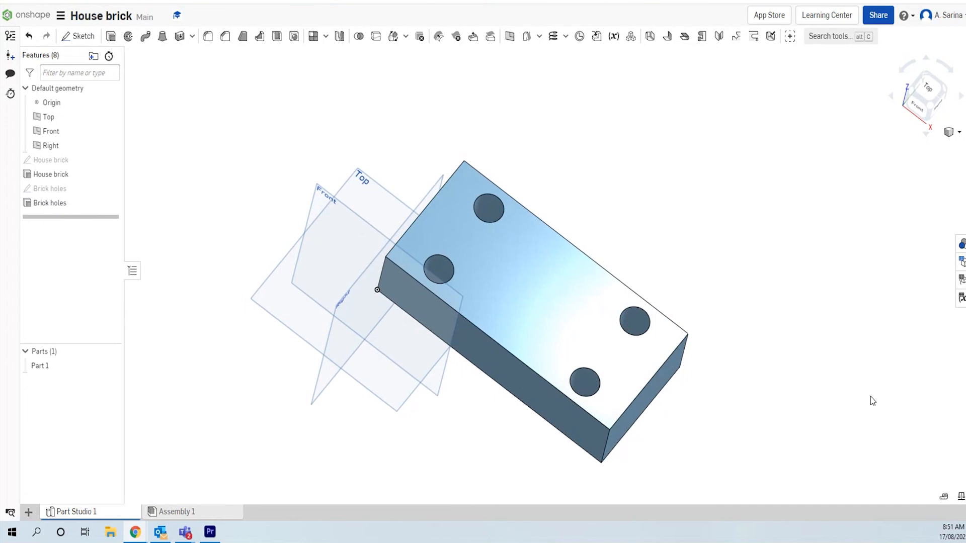
right_drag(790, 341, 789, 312)
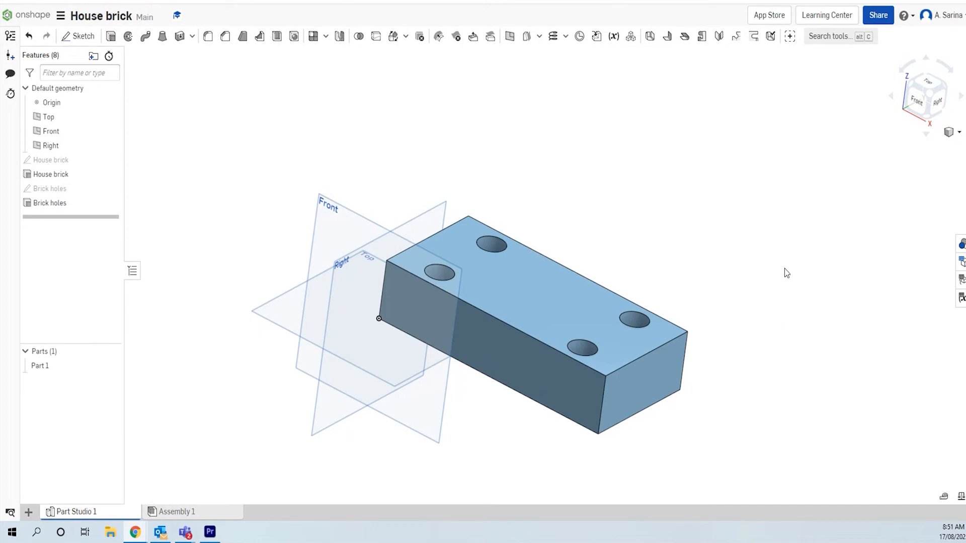
right_drag(662, 268, 569, 274)
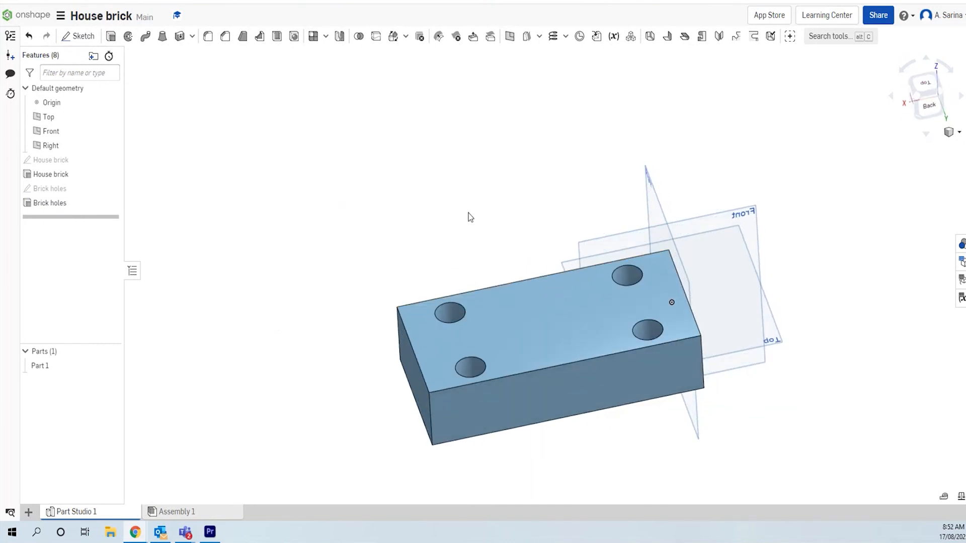
right_drag(468, 215, 472, 207)
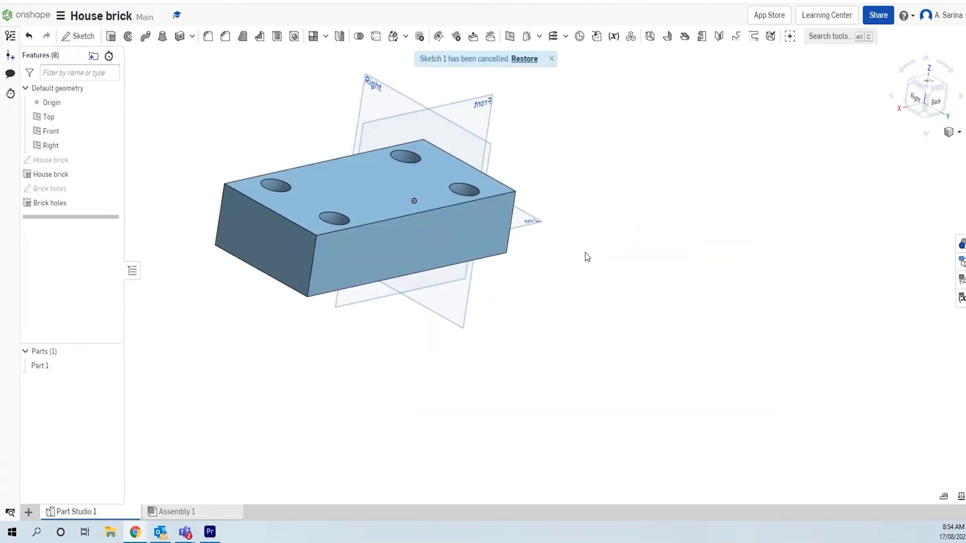
mouse_move(585, 253)
right_down()
mouse_move(608, 222)
mouse_move(584, 199)
mouse_move(531, 252)
mouse_move(560, 231)
mouse_move(557, 210)
mouse_move(582, 193)
mouse_move(592, 242)
right_up()
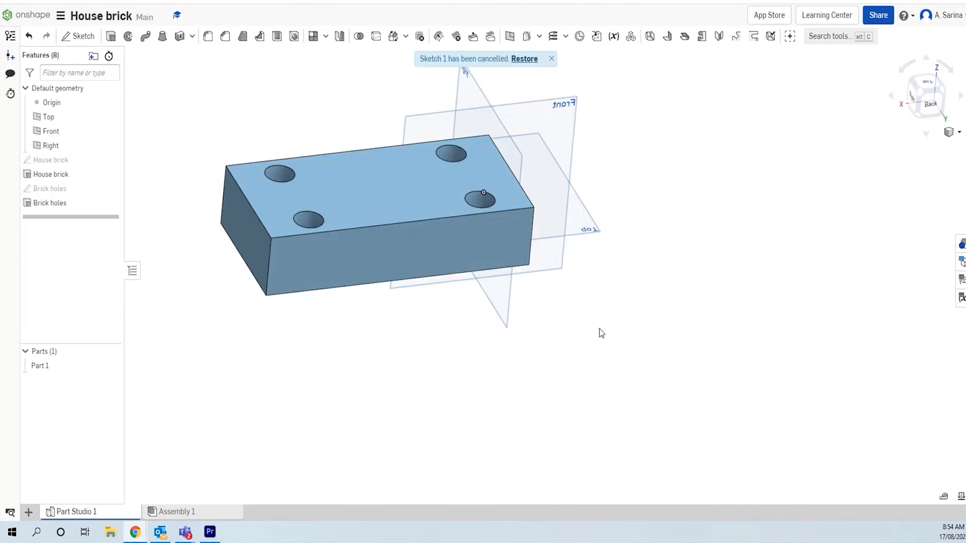
right_drag(599, 330, 600, 307)
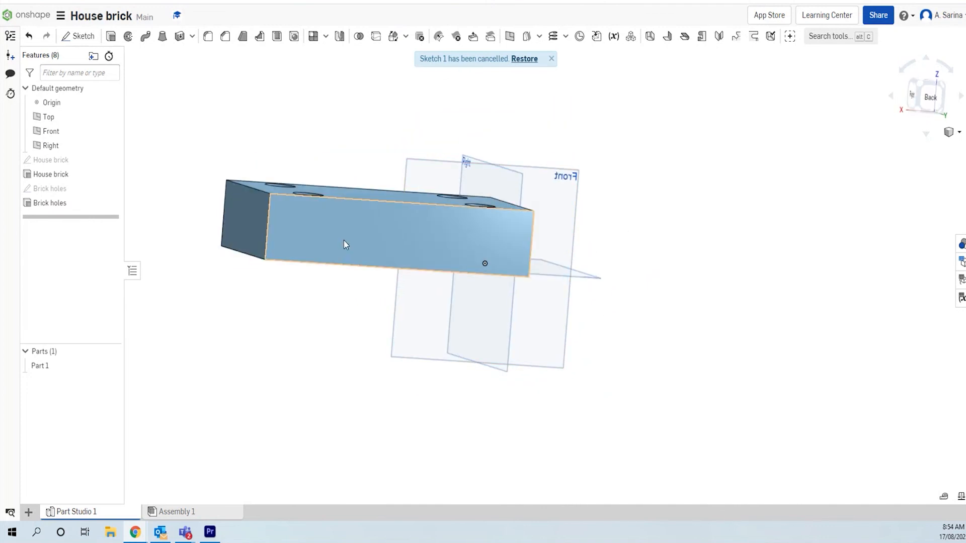
right_drag(416, 480, 435, 484)
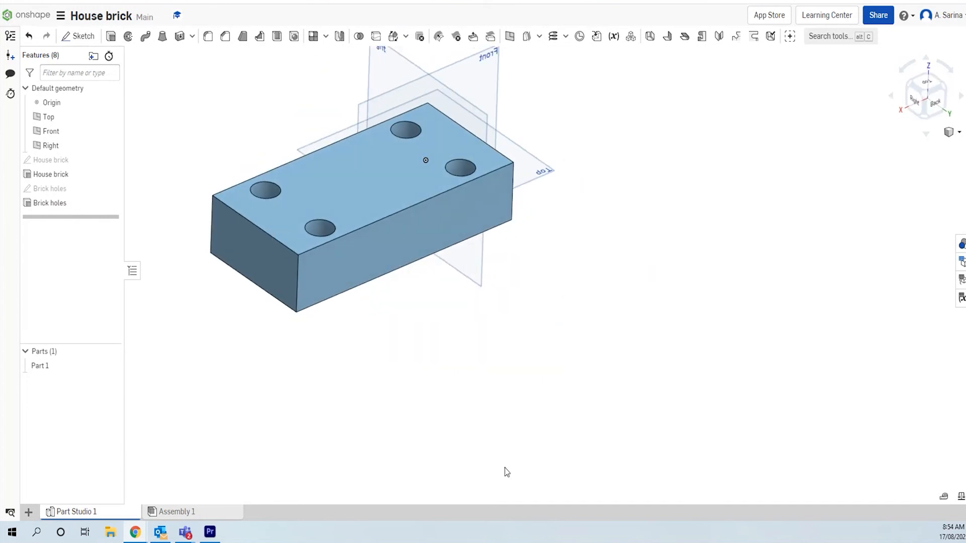
mouse_move(666, 402)
right_down()
mouse_move(657, 215)
mouse_move(665, 188)
mouse_move(679, 295)
mouse_move(636, 378)
mouse_move(640, 360)
mouse_move(677, 367)
mouse_move(678, 390)
right_up()
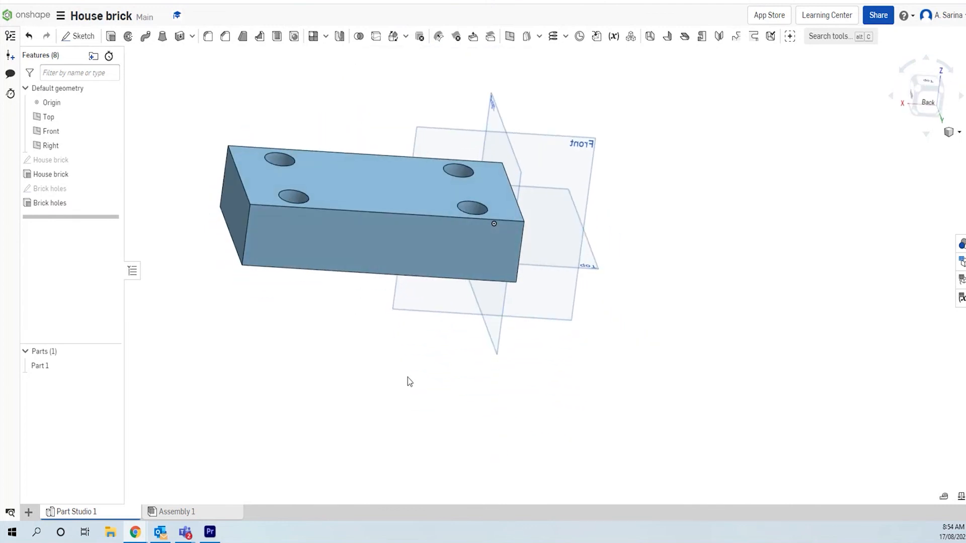
Step: Start a new sketch on the brick's long back face and view that face straight on
click(347, 246)
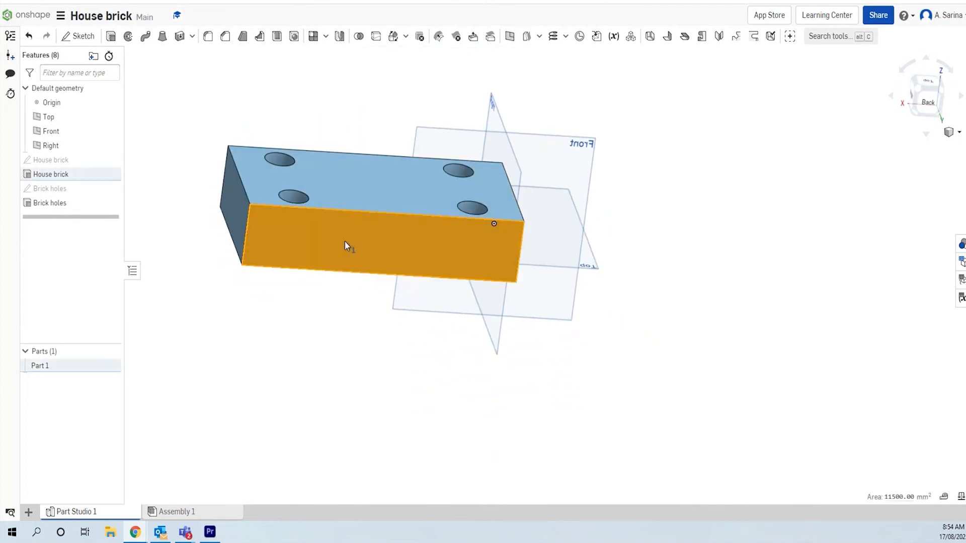
key(n)
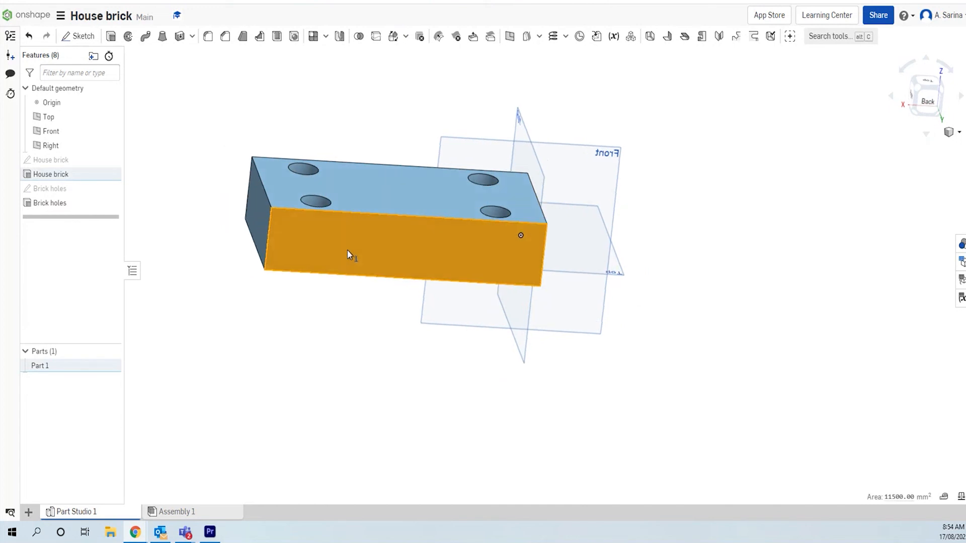
click(68, 43)
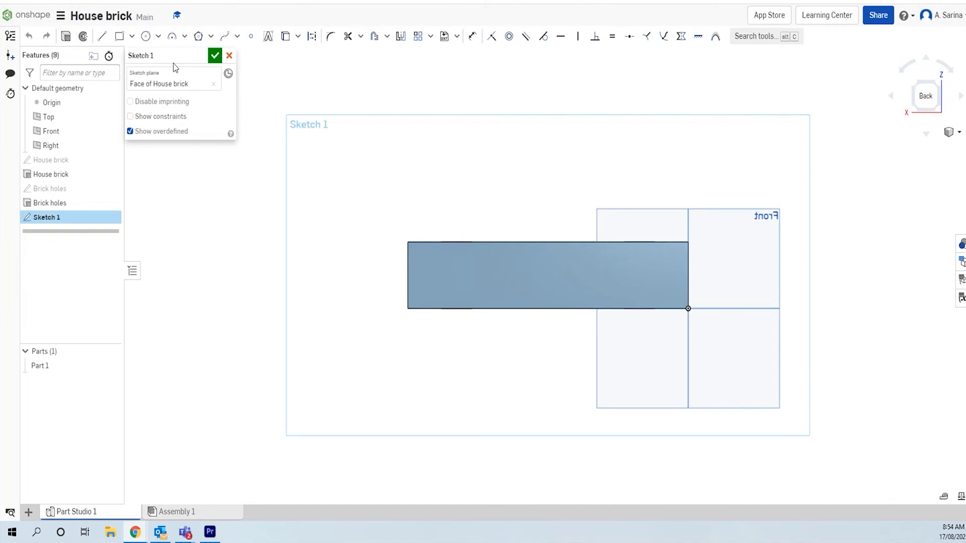
Step: Add the person's title and surname as Open Sans sketch text on the face, and shift the text box slightly
click(269, 47)
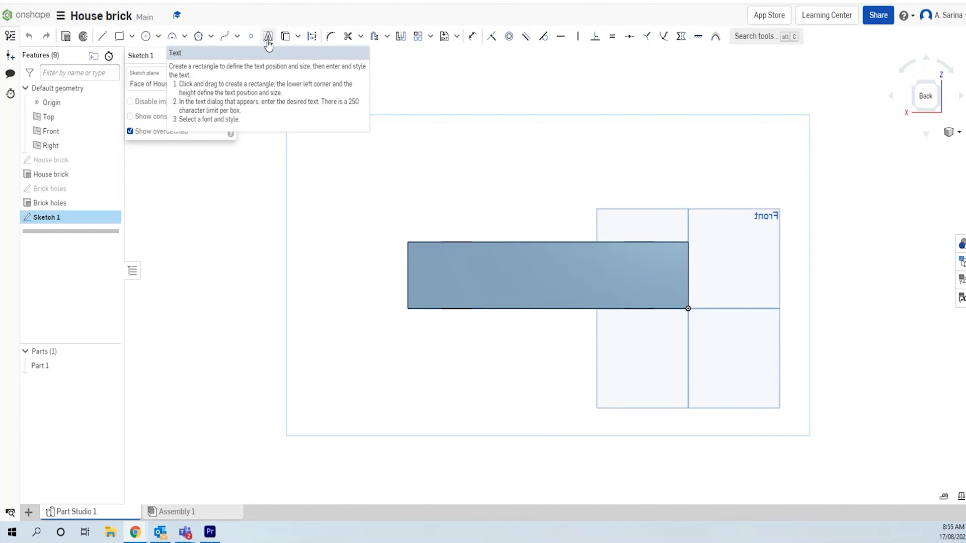
click(268, 43)
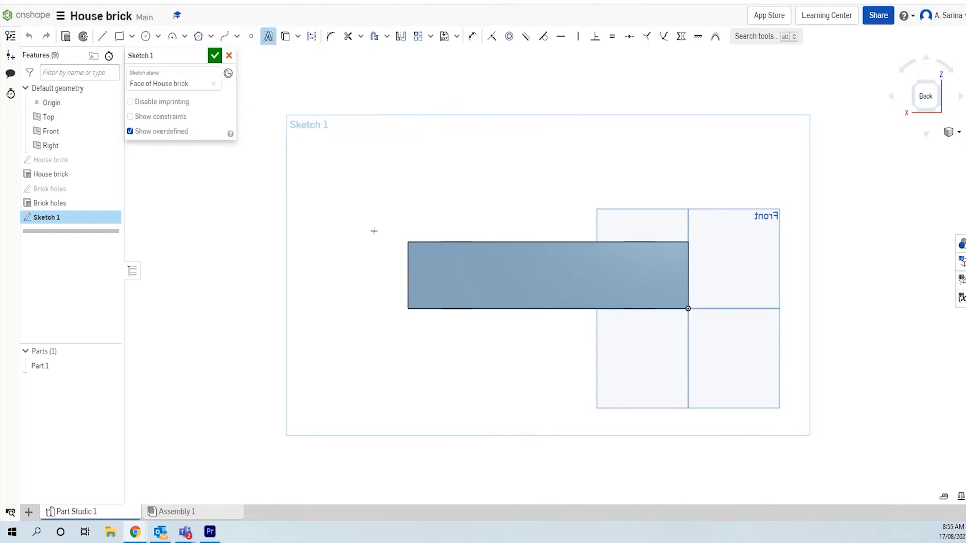
click(434, 255)
click(610, 292)
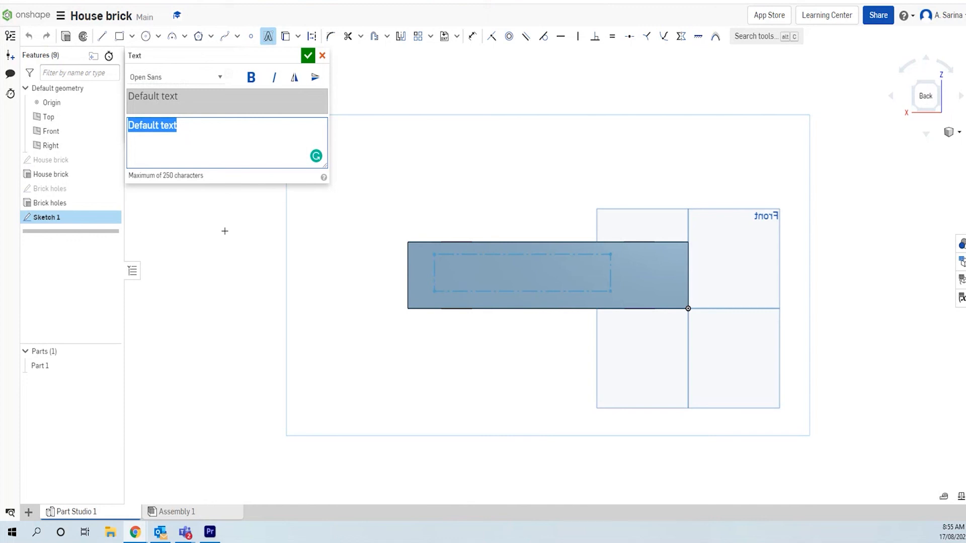
text(Mr. Sarina)
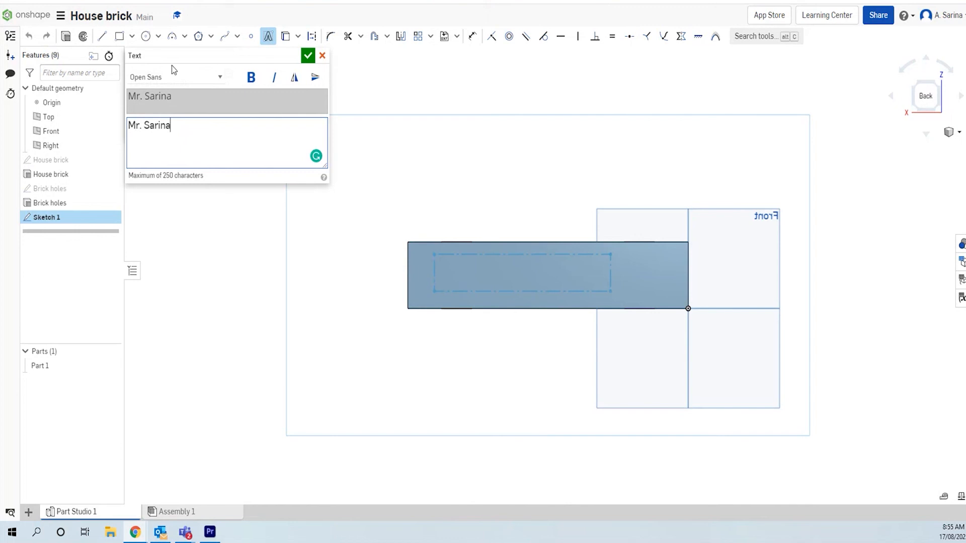
click(221, 78)
click(221, 79)
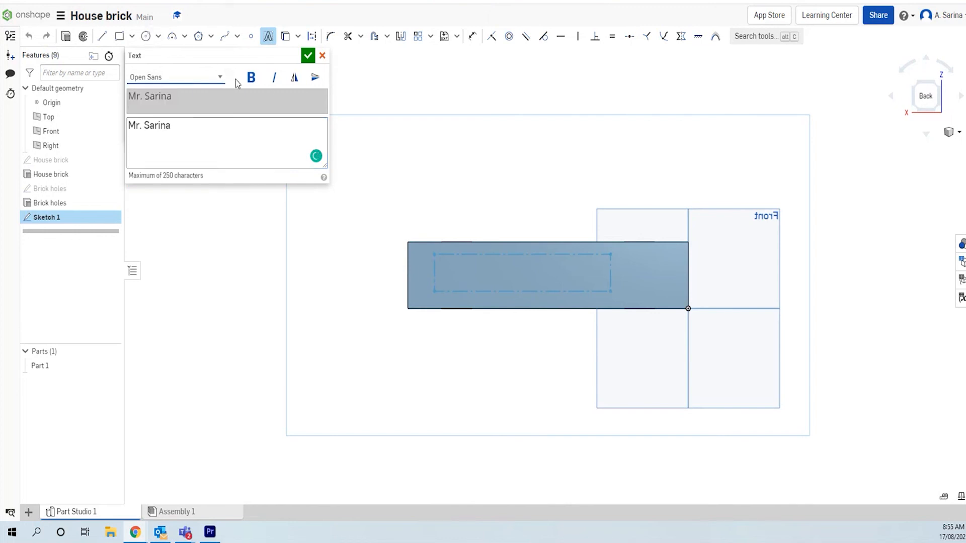
click(308, 57)
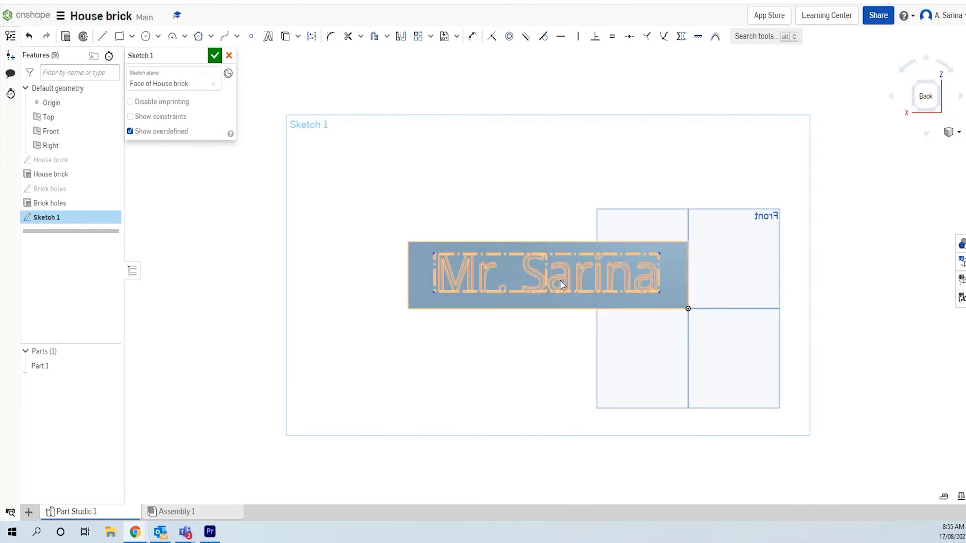
drag(562, 281, 561, 285)
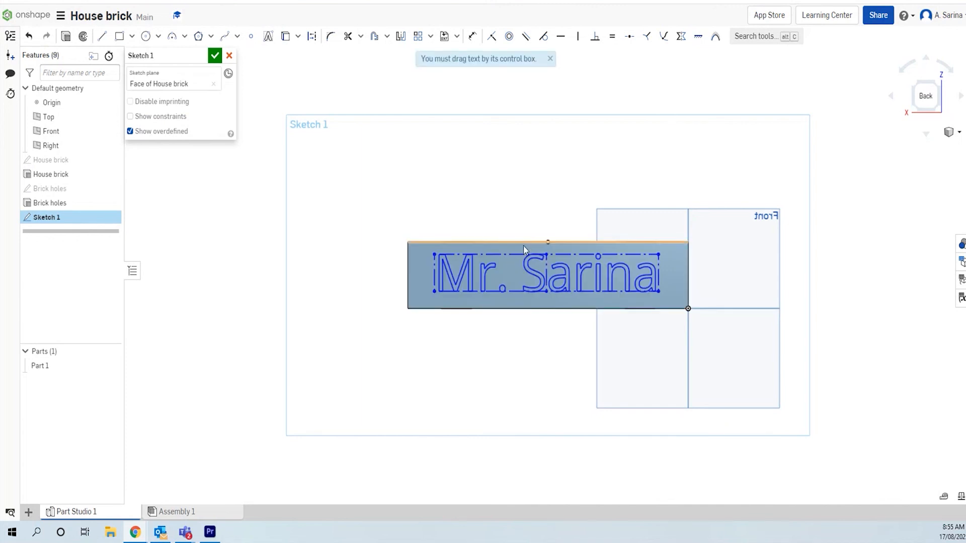
mouse_move(517, 255)
mouse_down()
mouse_move(512, 262)
mouse_move(520, 258)
mouse_up()
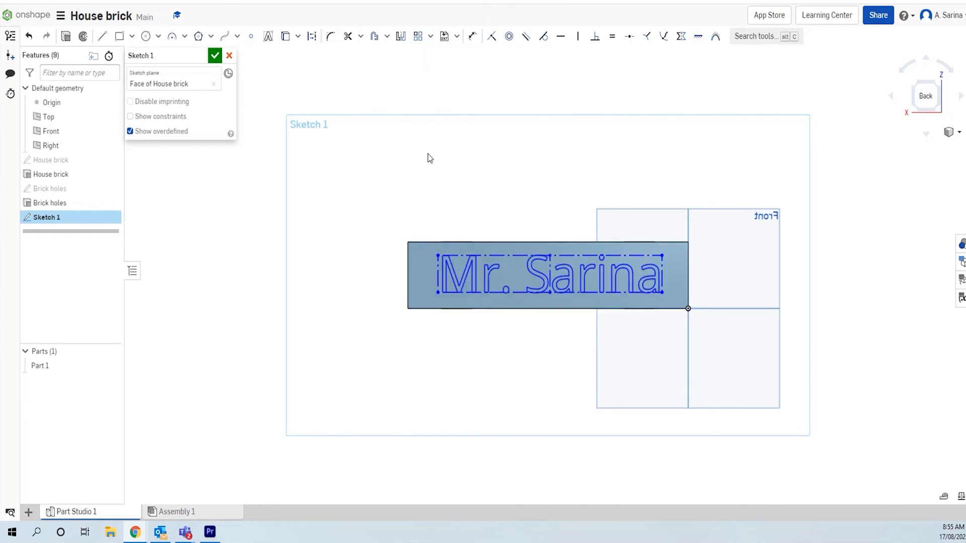
Step: Dimension the text box's upper edge 10 mm below the brick's upper edge
click(475, 36)
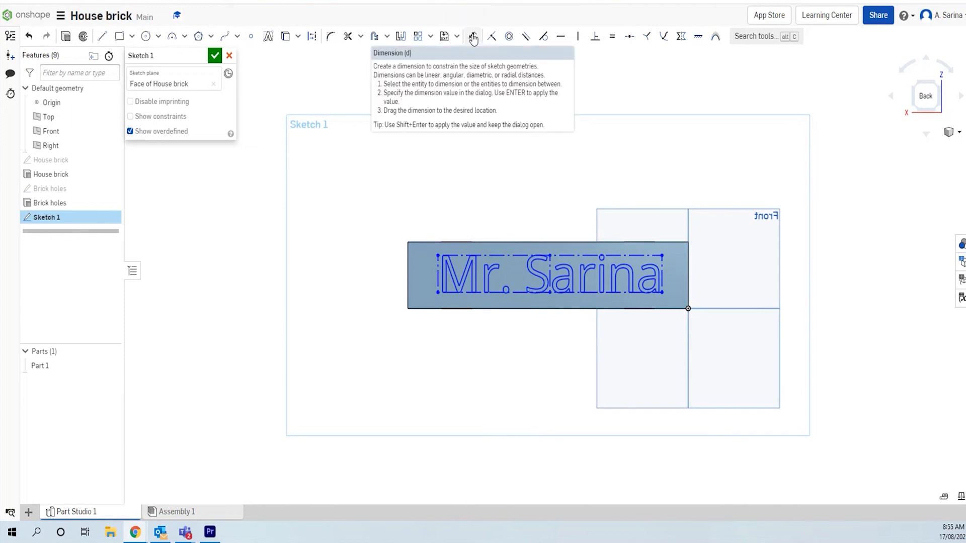
key(d)
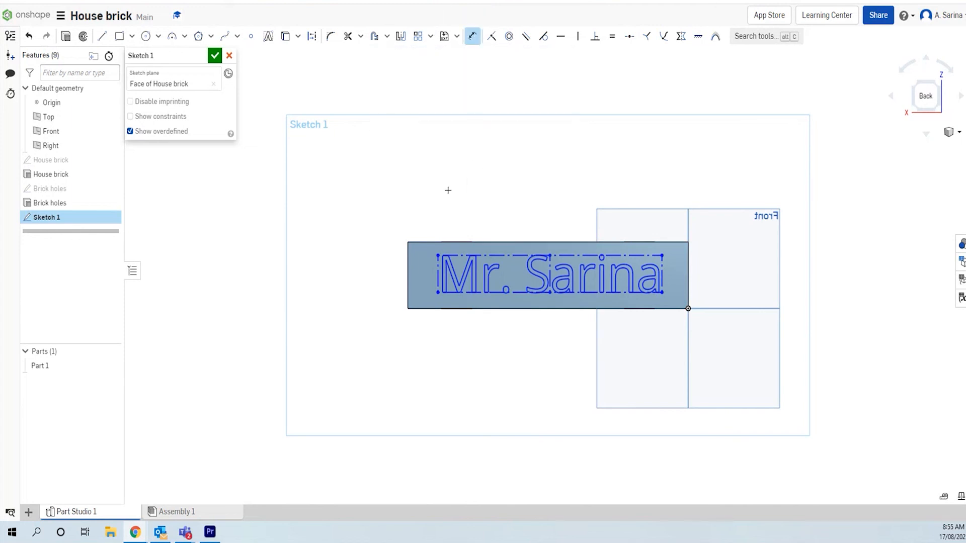
click(437, 254)
click(408, 242)
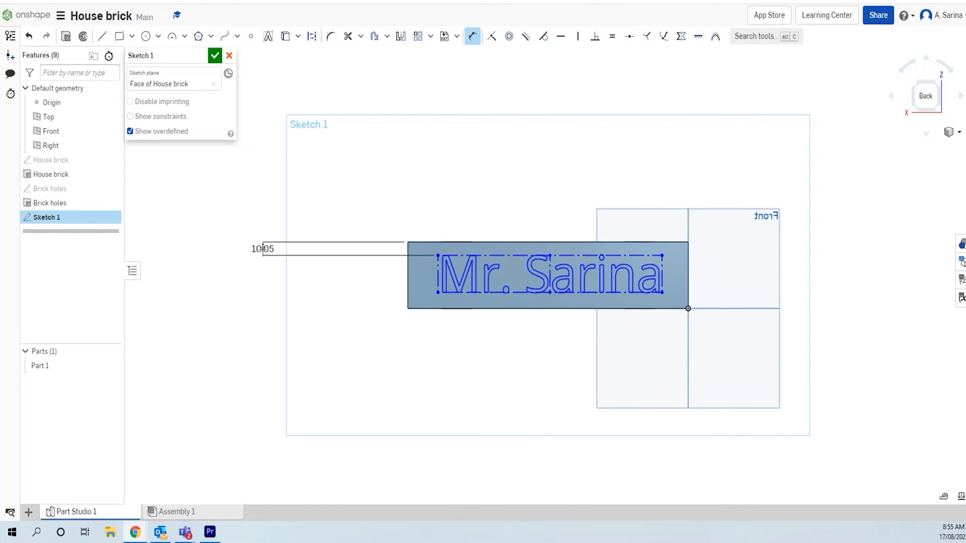
click(262, 249)
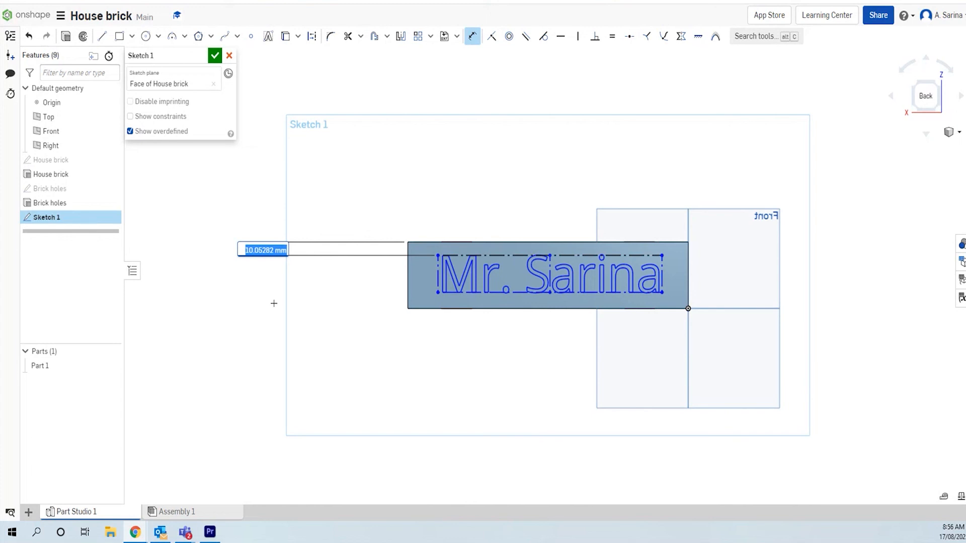
text(10)
key(Return)
Step: Set the height of the text box to 25 mm
scroll(282, 291, up, 3)
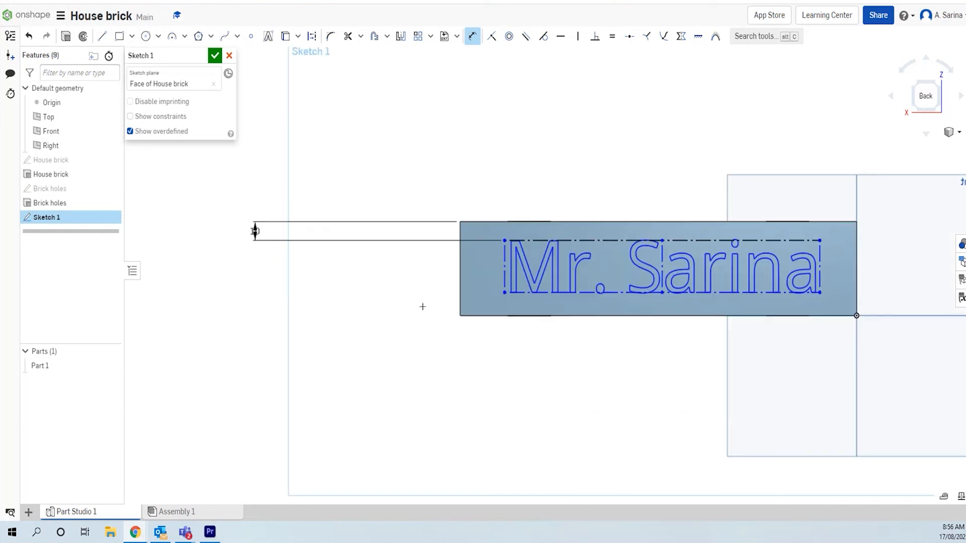
click(505, 266)
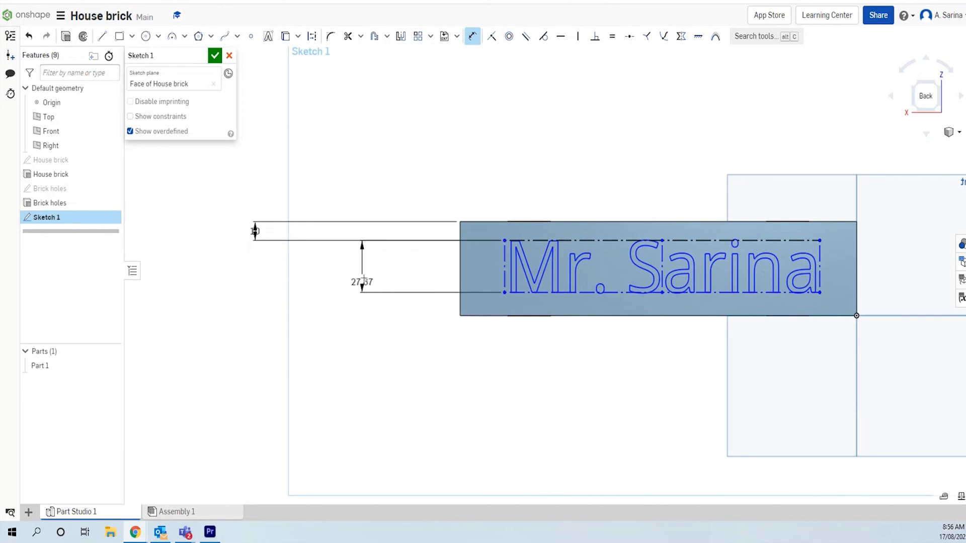
click(363, 271)
text(25)
key(Return)
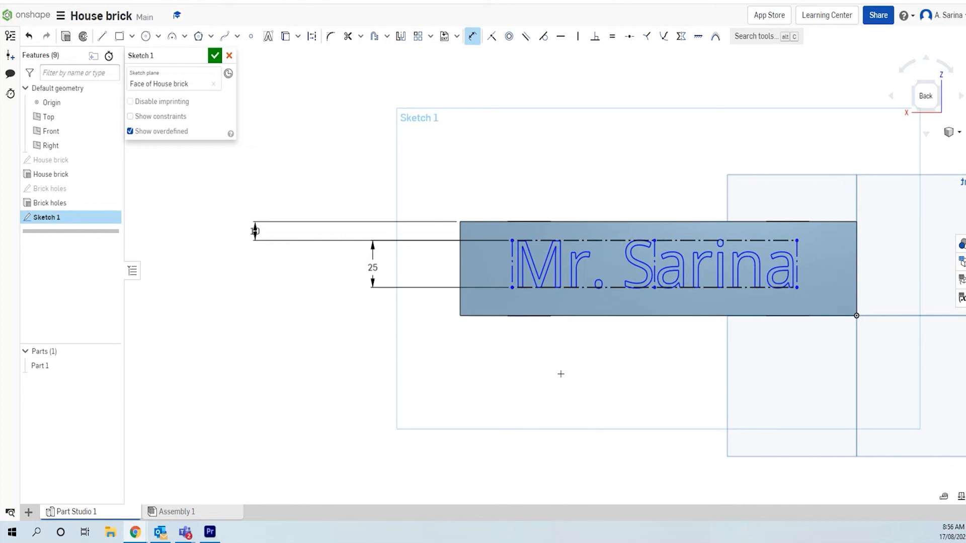
Step: Dimension the text box 30 mm horizontally from the brick's left edge in the back view, and finish the sketch
click(512, 288)
click(459, 316)
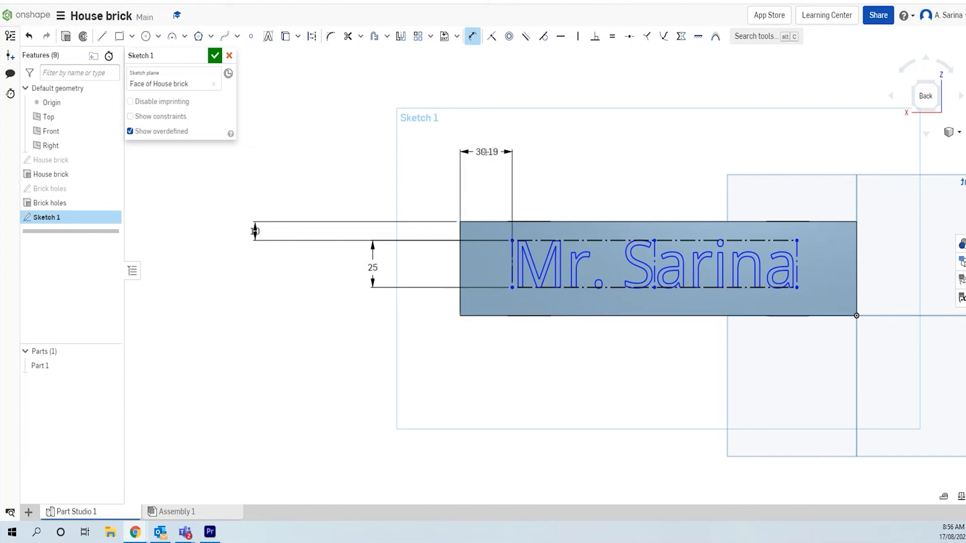
click(486, 151)
text(30)
key(Return)
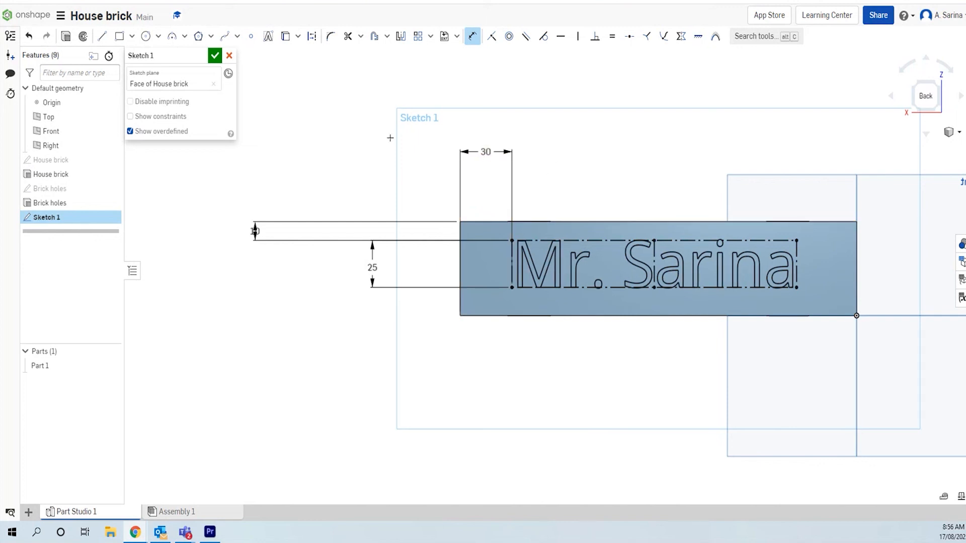
click(215, 56)
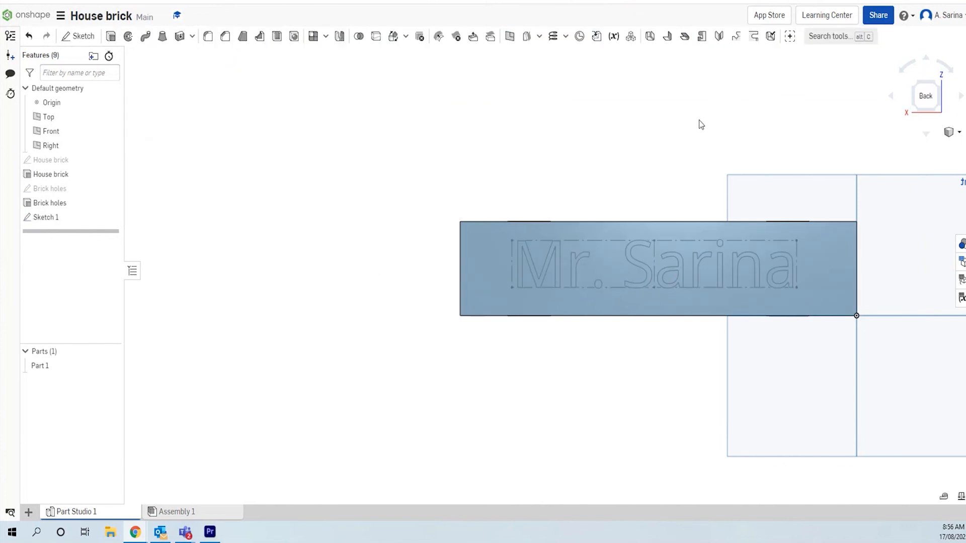
Step: Engrave the sketched text into the brick with a blind Remove extrude 2 mm deep
scroll(745, 179, down, 2)
scroll(769, 203, up, 1)
right_drag(899, 301, 914, 315)
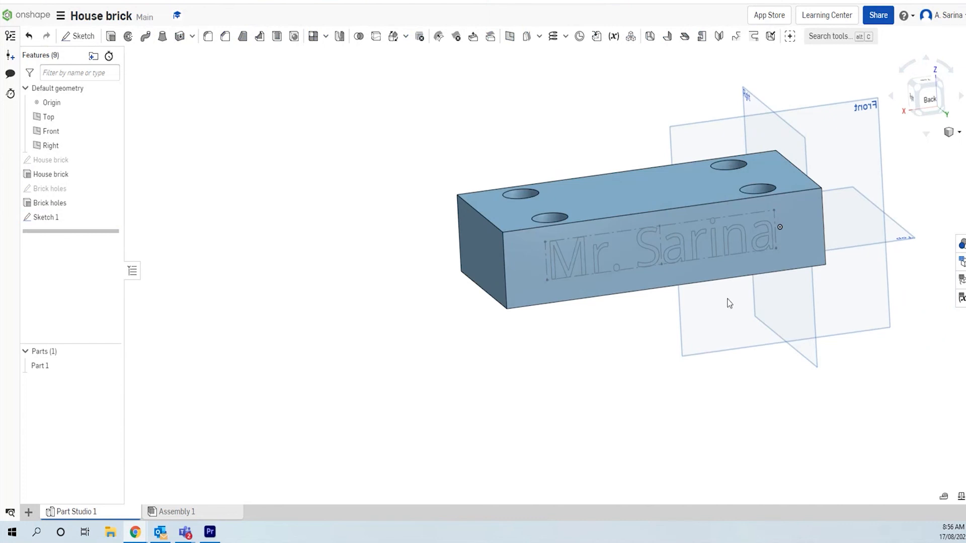
mouse_move(622, 395)
right_down()
mouse_move(640, 382)
mouse_move(632, 373)
mouse_move(625, 388)
right_up()
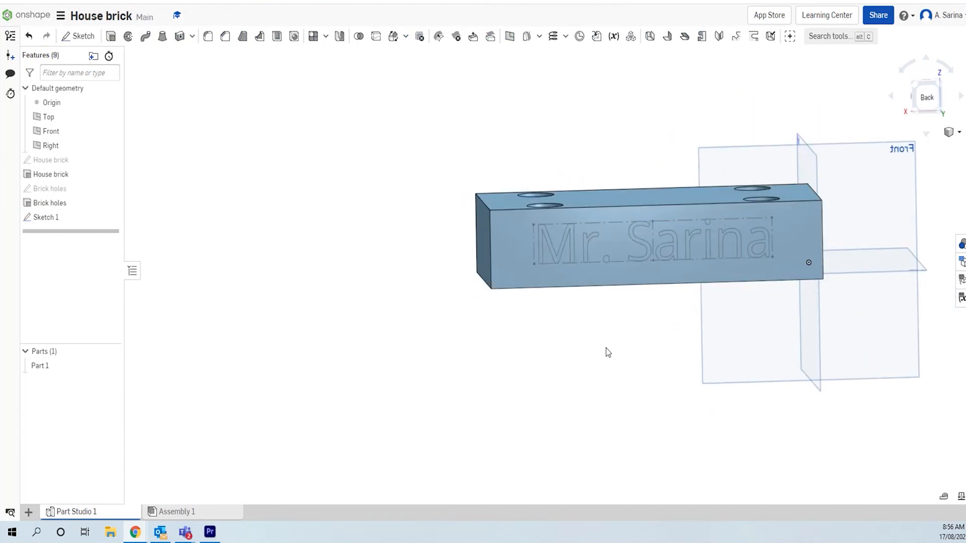
key(ctrl)
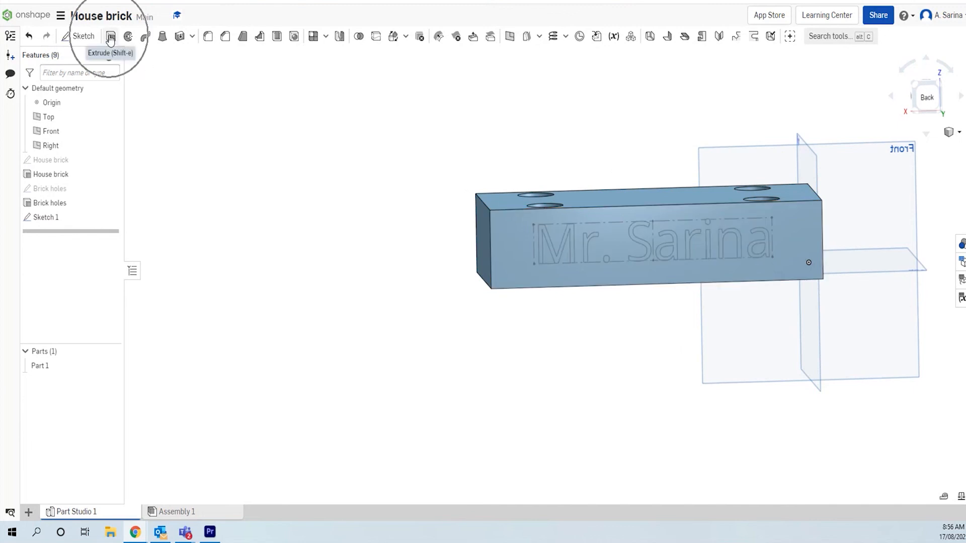
click(110, 38)
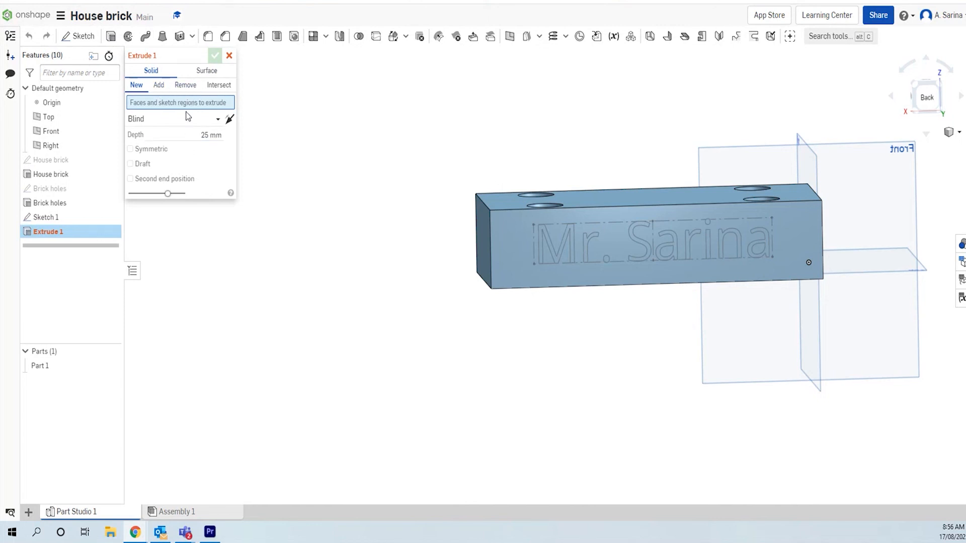
click(185, 85)
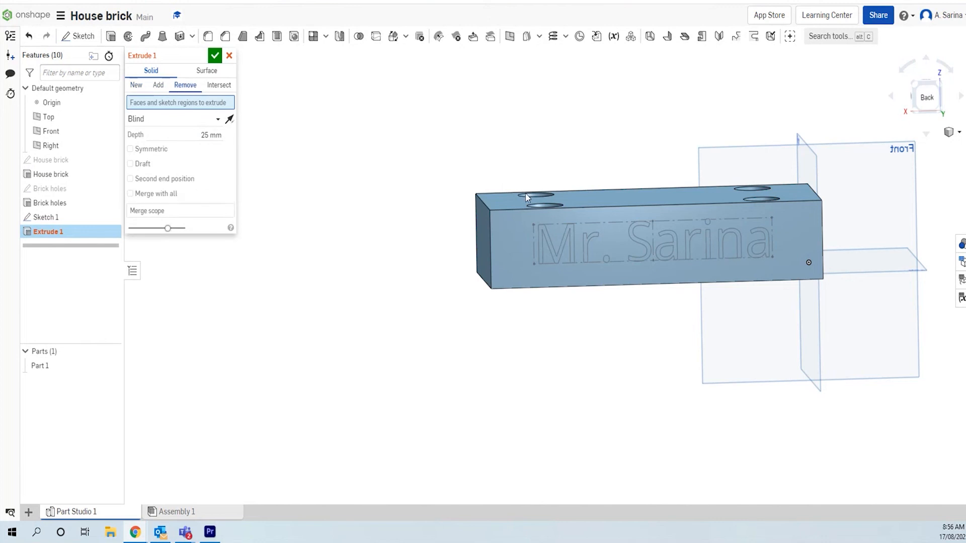
click(550, 249)
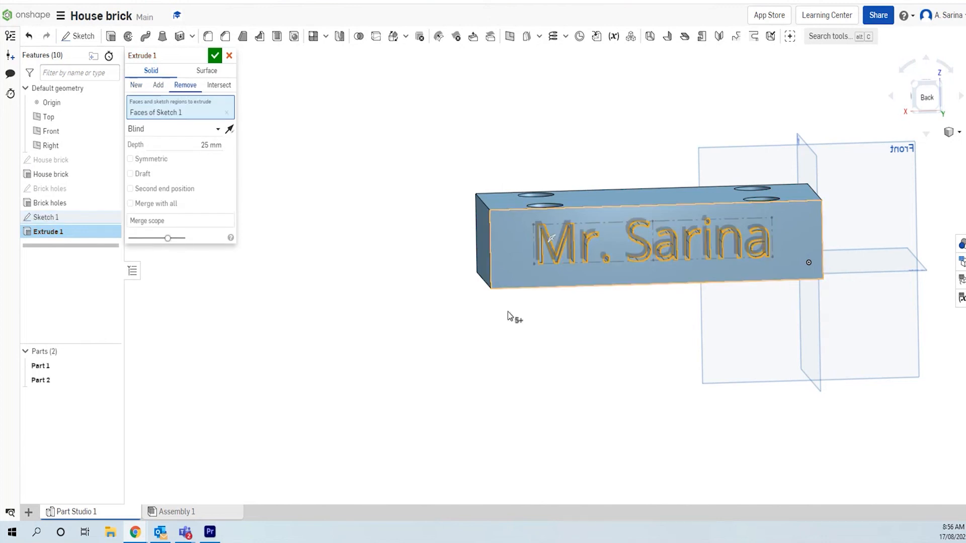
click(197, 146)
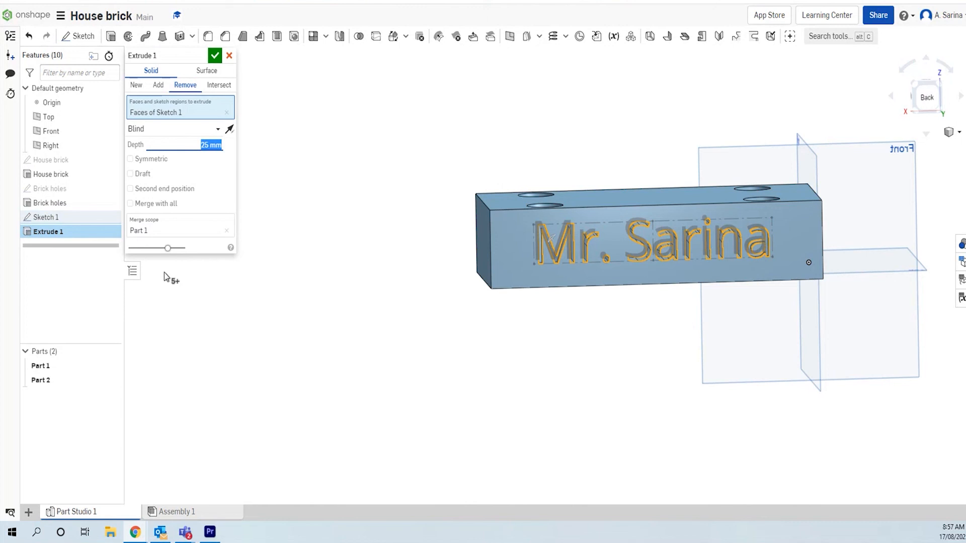
text(2mm)
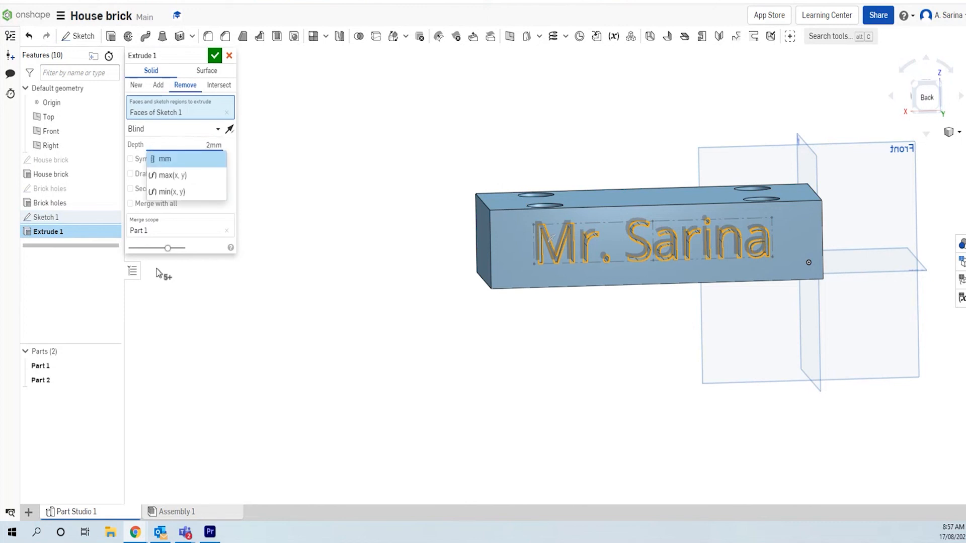
click(216, 55)
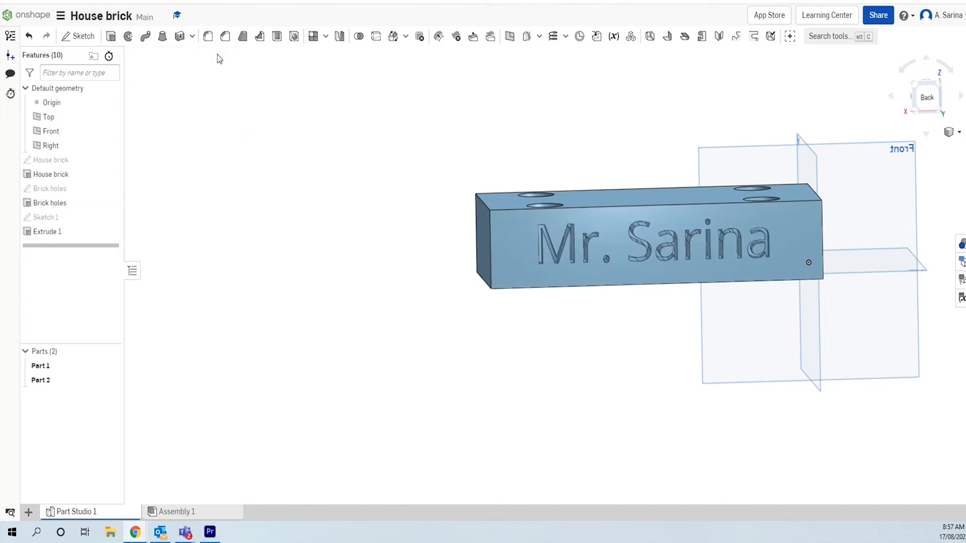
Step: Capture a rectangular screenshot of the engraved brick, showing its text and all four holes, with Snipping Tool
mouse_move(565, 379)
right_down()
mouse_move(590, 370)
mouse_move(614, 380)
mouse_move(614, 390)
mouse_move(589, 372)
mouse_move(578, 388)
mouse_move(576, 375)
right_up()
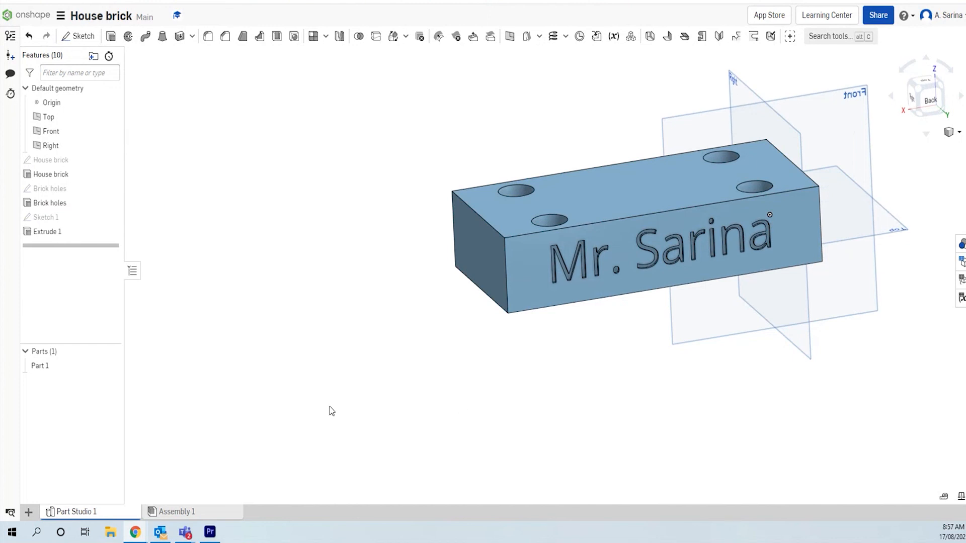
scroll(674, 327, down, 3)
scroll(829, 282, up, 5)
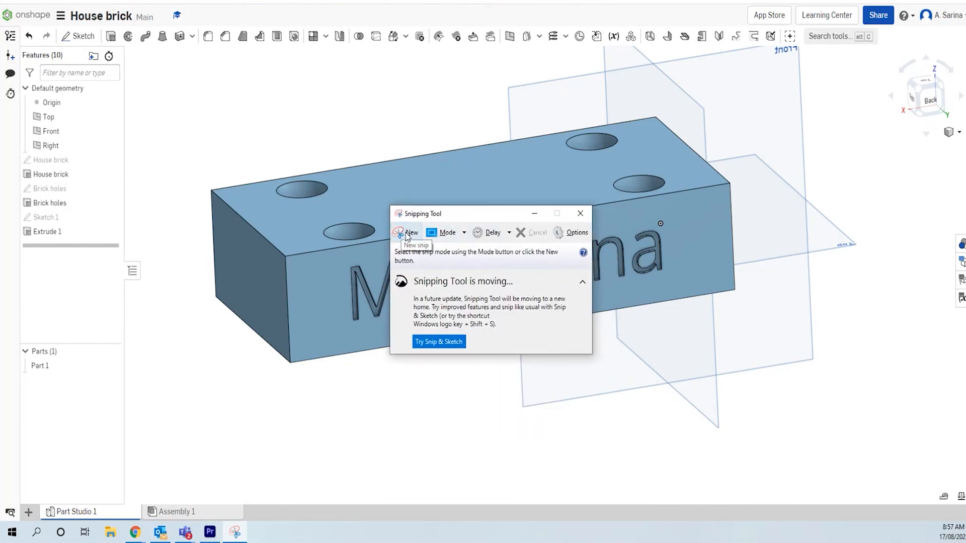
click(405, 232)
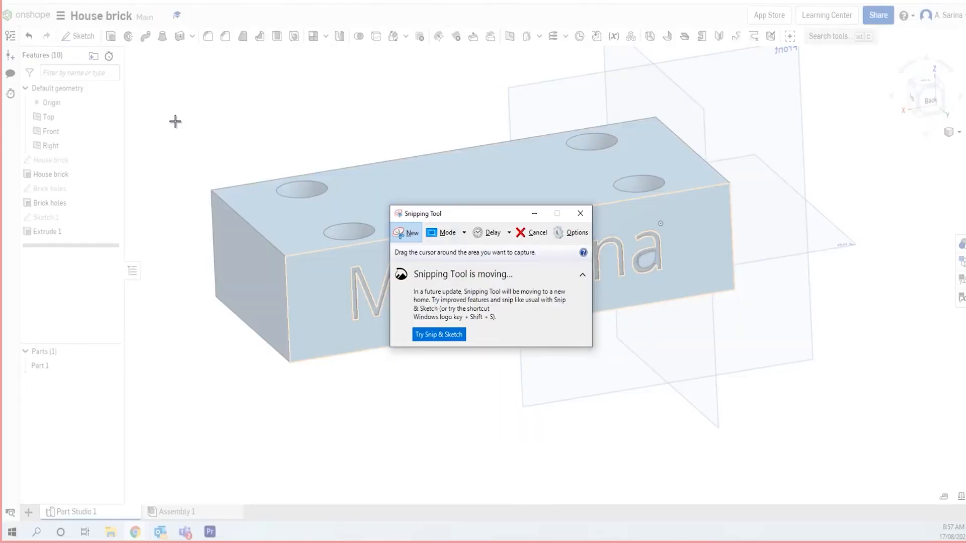
drag(143, 84, 835, 404)
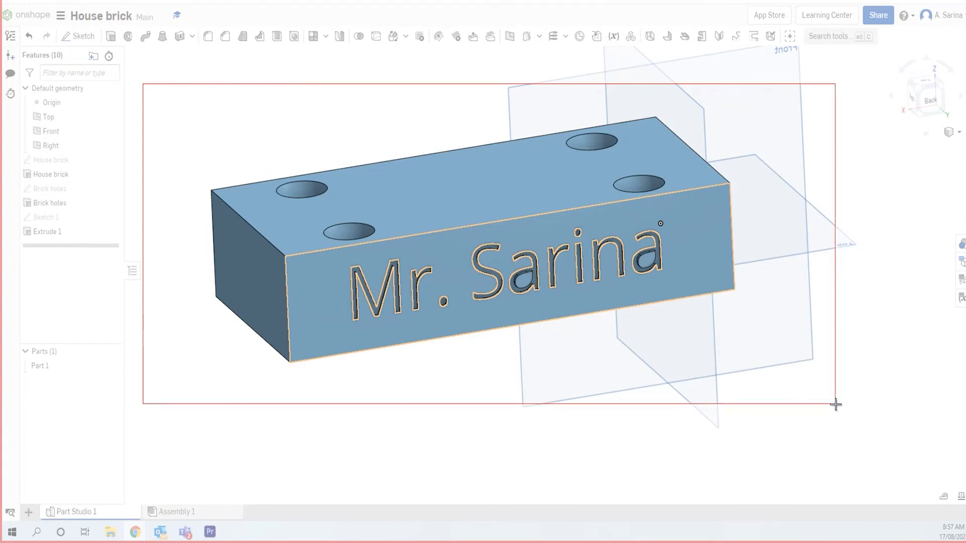
drag(835, 404, 841, 404)
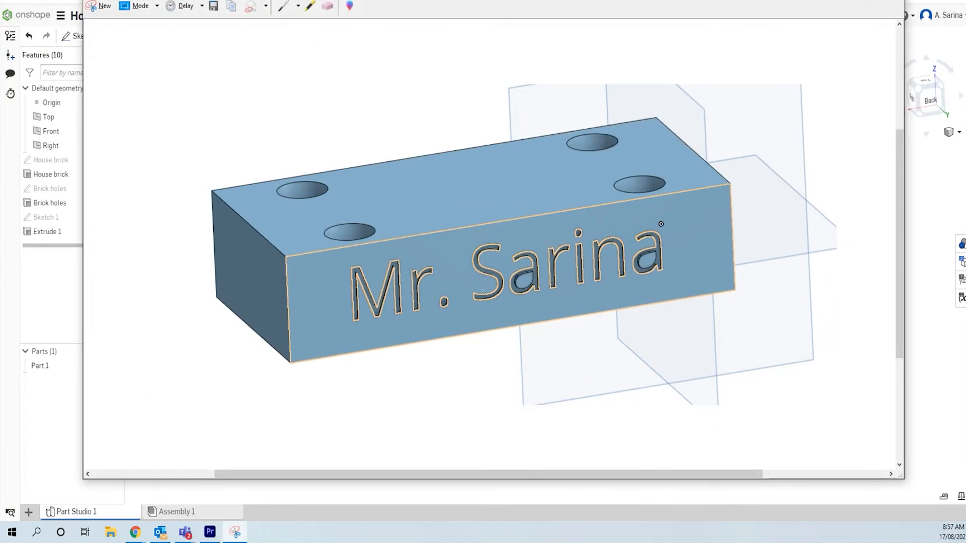